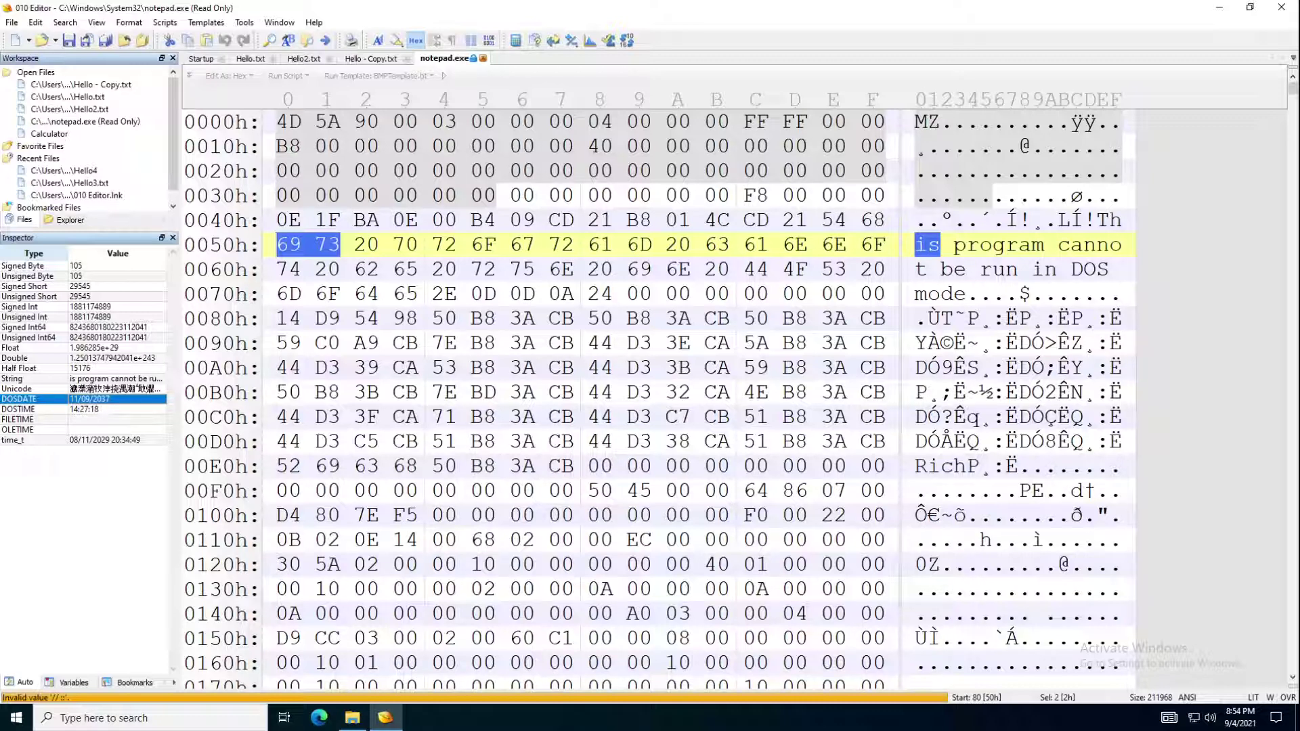
Highlight the bytes at offset 50h that the Inspector interprets as Float, Double, Half Float and String
{"action": "left_click", "coordinate": [109, 348]}
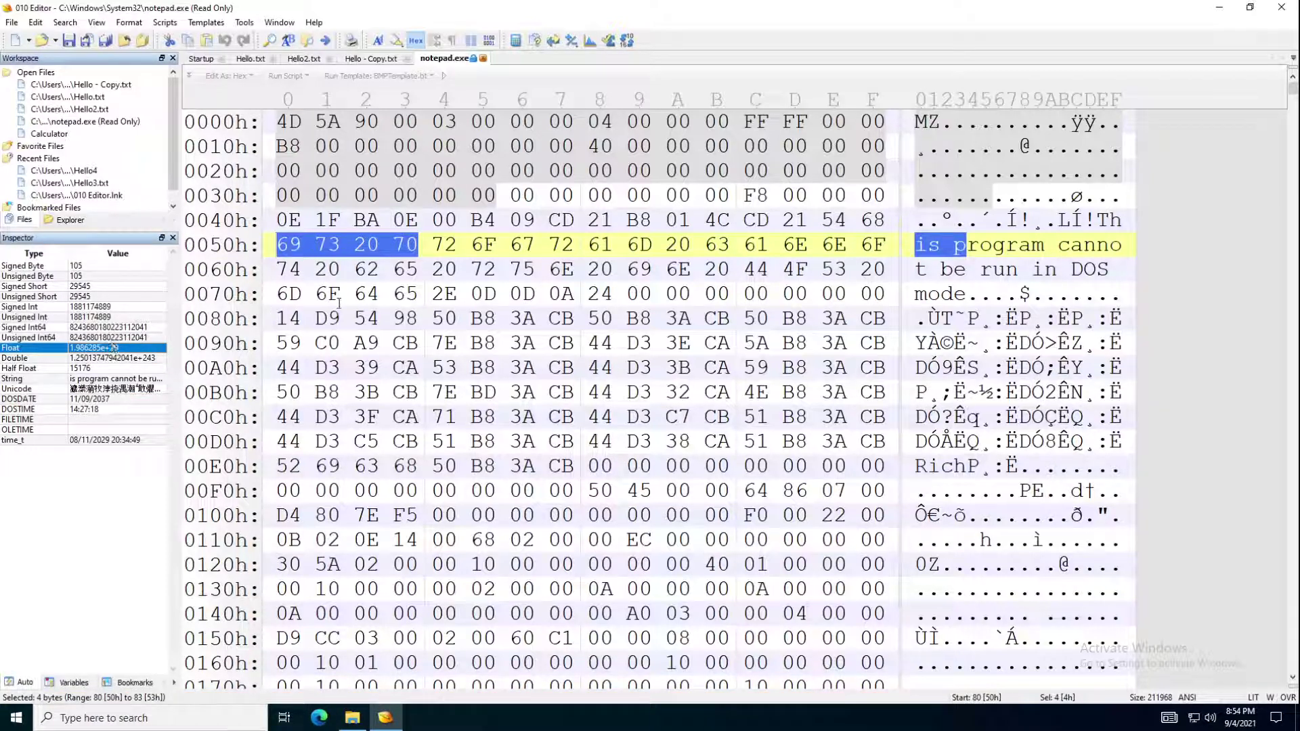
{"action": "left_click", "coordinate": [124, 361]}
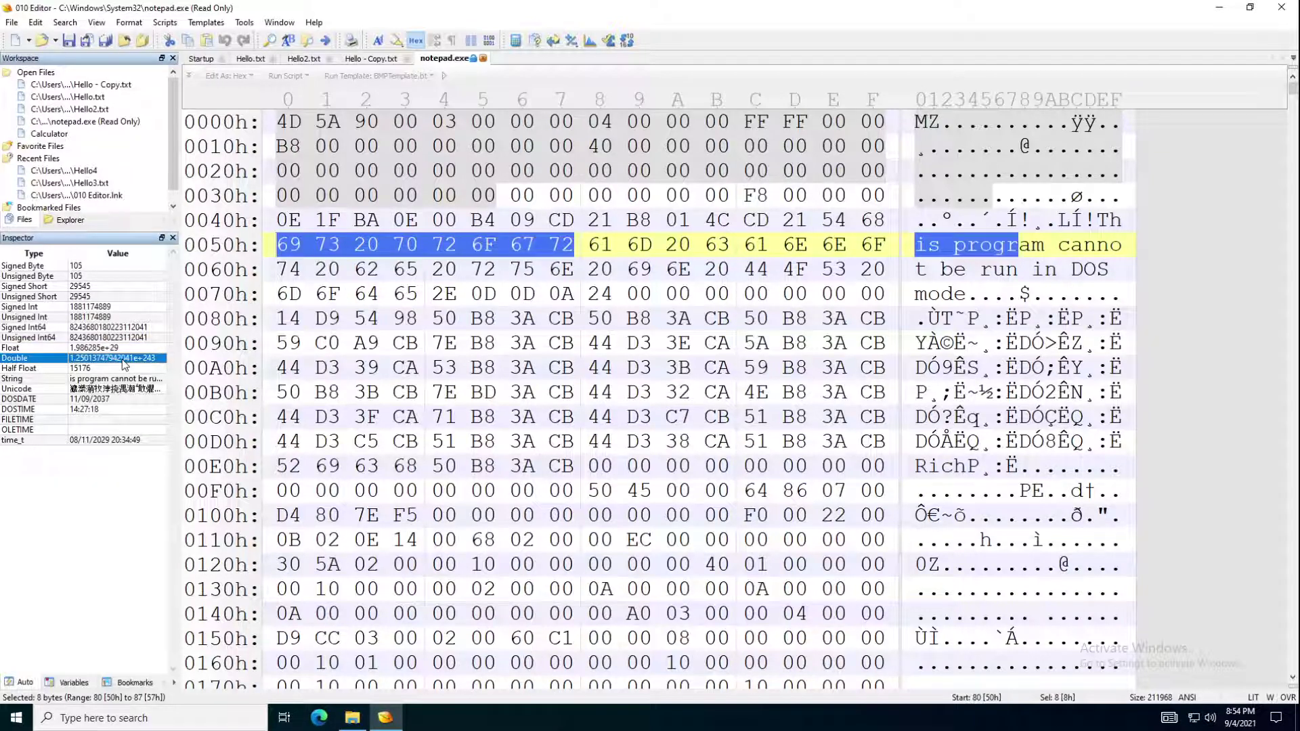
{"action": "left_click", "coordinate": [81, 371]}
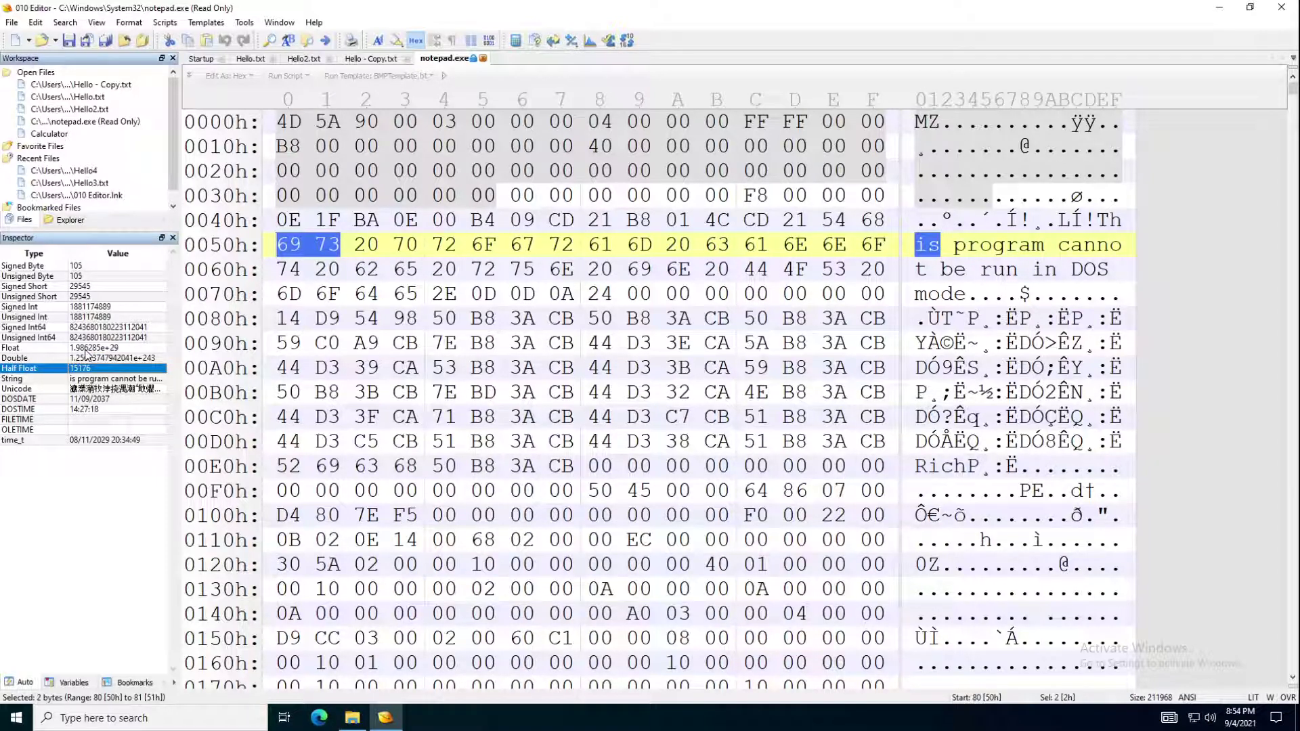
{"action": "left_click", "coordinate": [82, 380]}
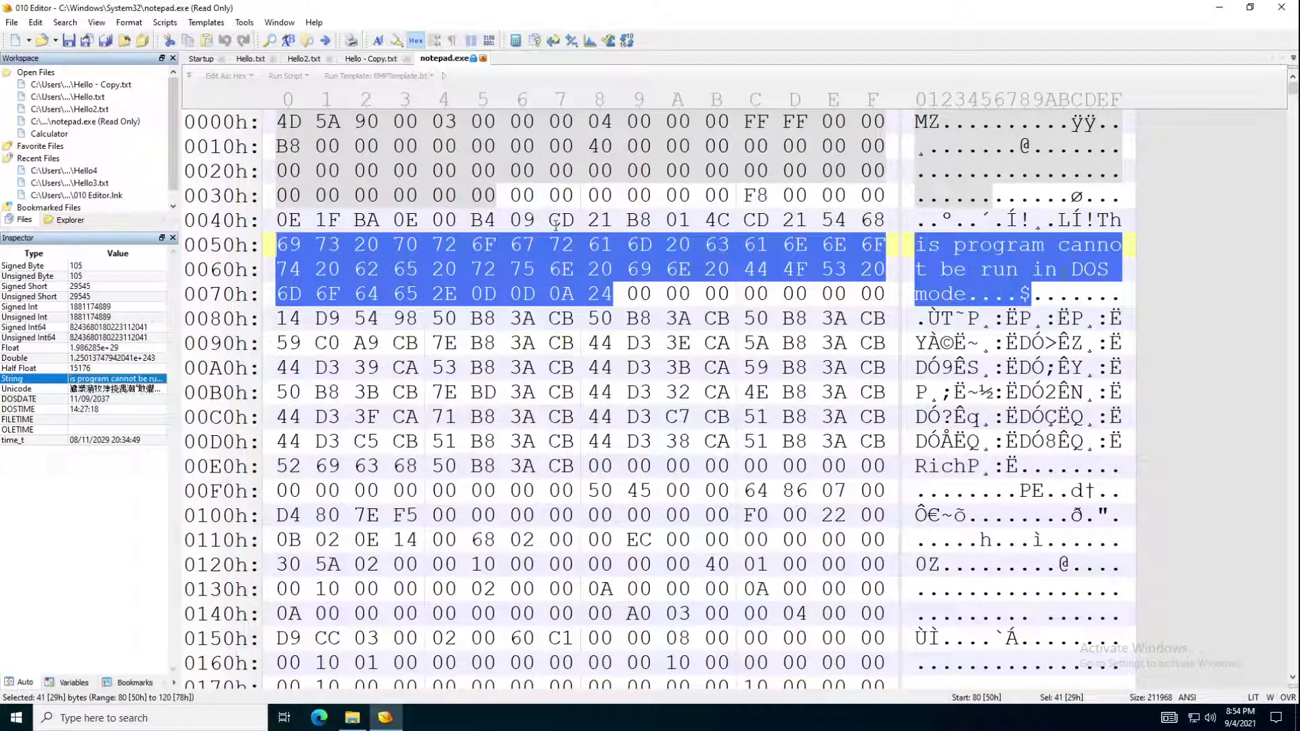
Check the String interpretation at offset 40h and select the first byte of that row
{"action": "left_click", "coordinate": [273, 218]}
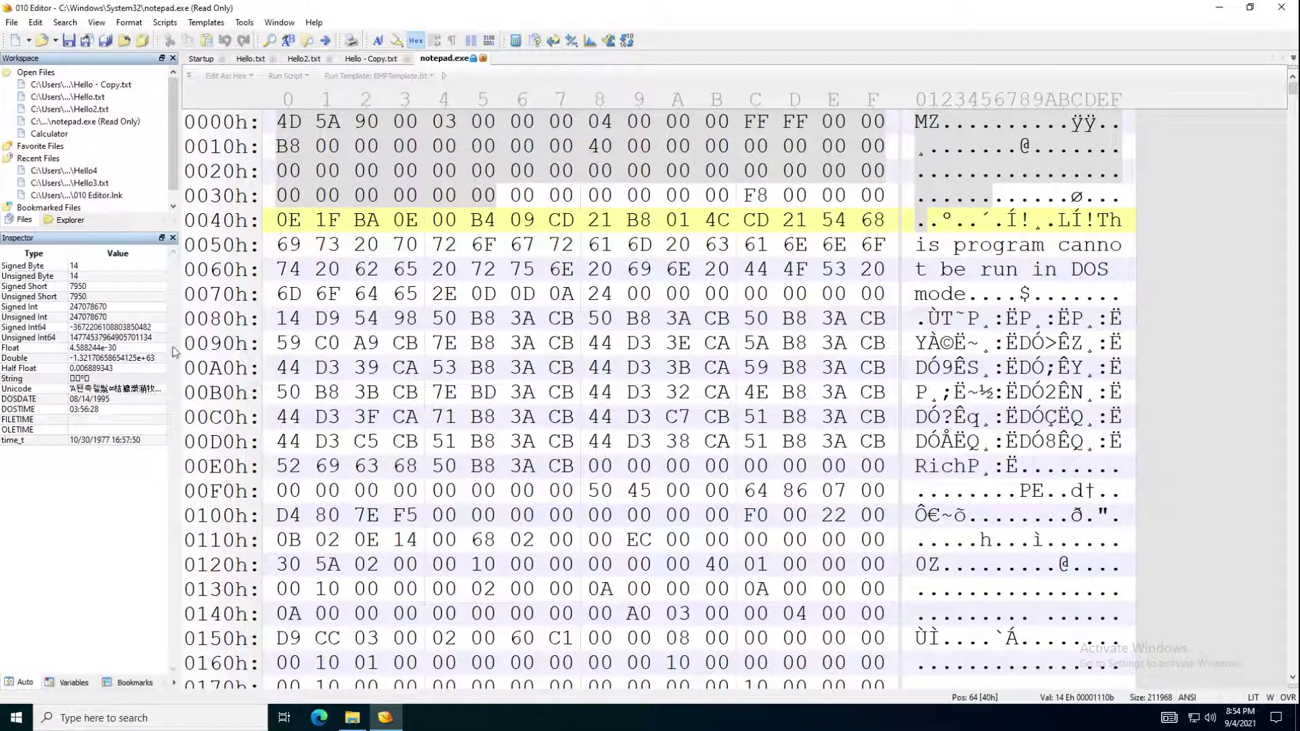
{"action": "left_click", "coordinate": [83, 380]}
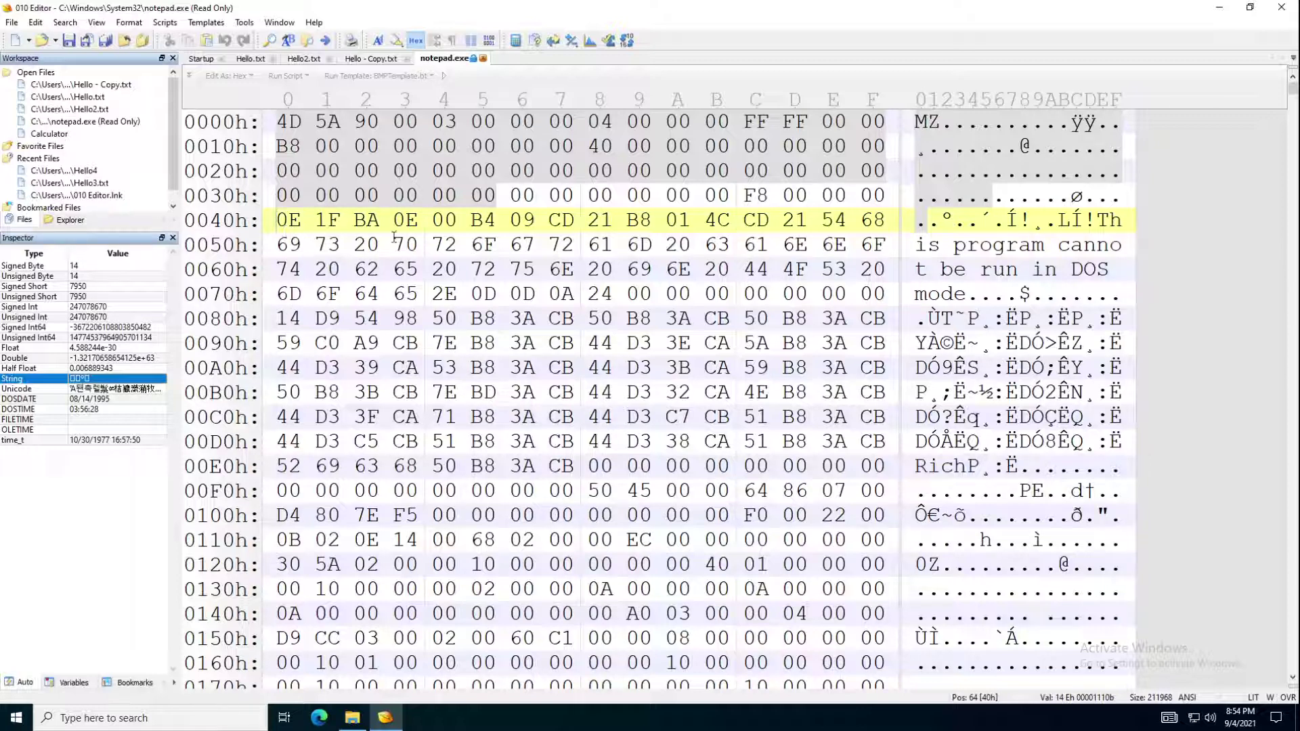
{"action": "double_click", "coordinate": [284, 223]}
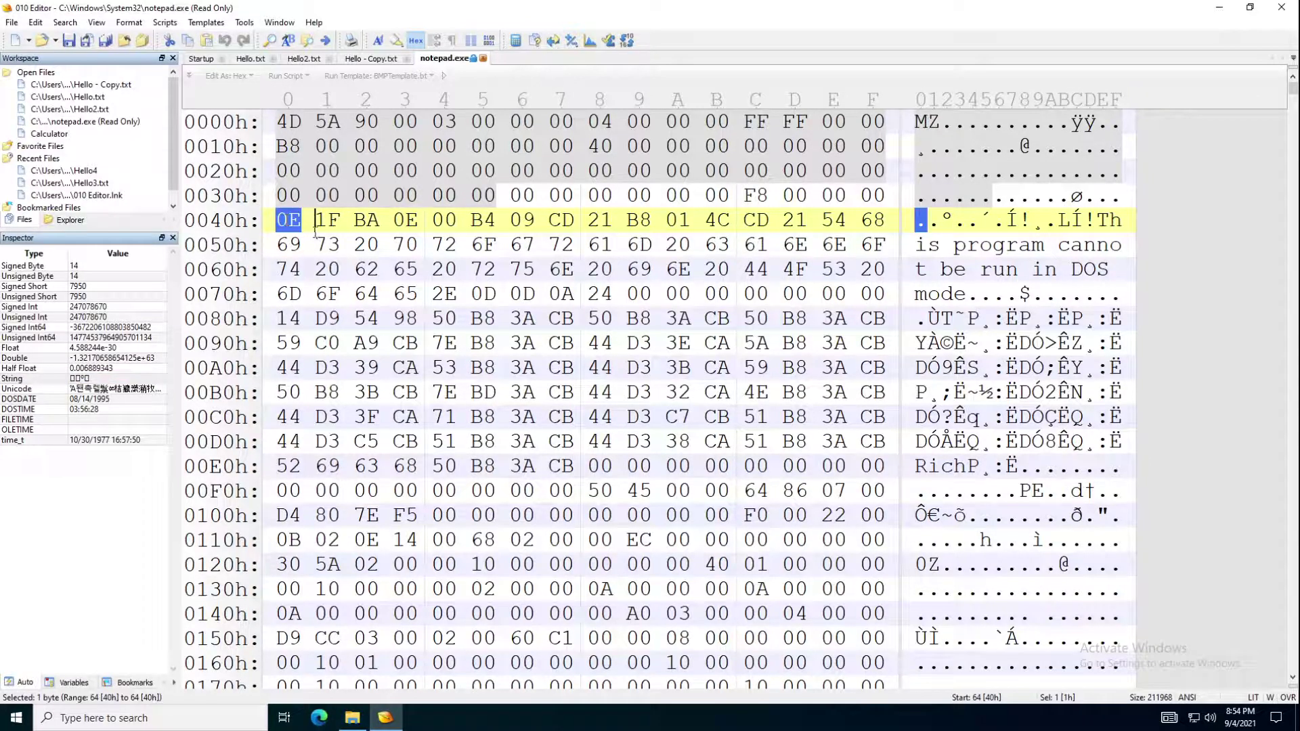
Return to offset 50h and highlight the bytes covered by its String and Unicode interpretations
{"action": "left_click", "coordinate": [900, 247]}
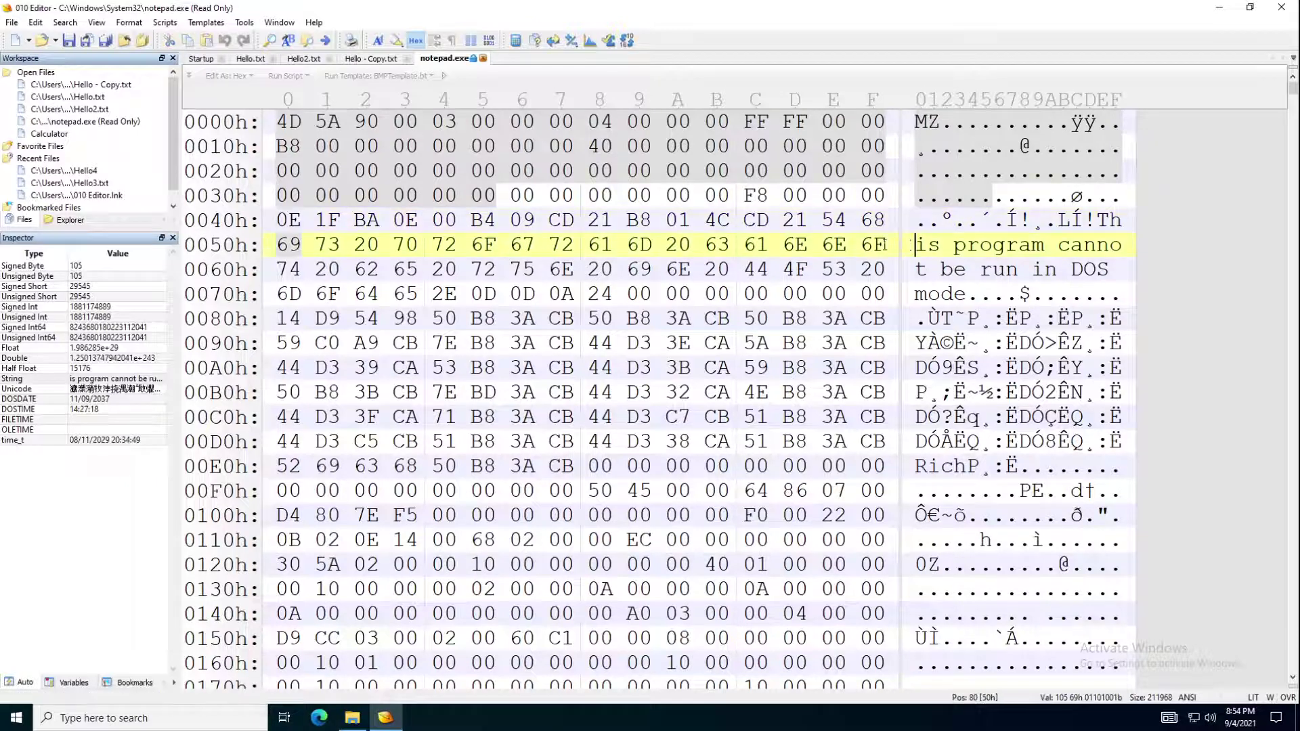
{"action": "left_click", "coordinate": [119, 379]}
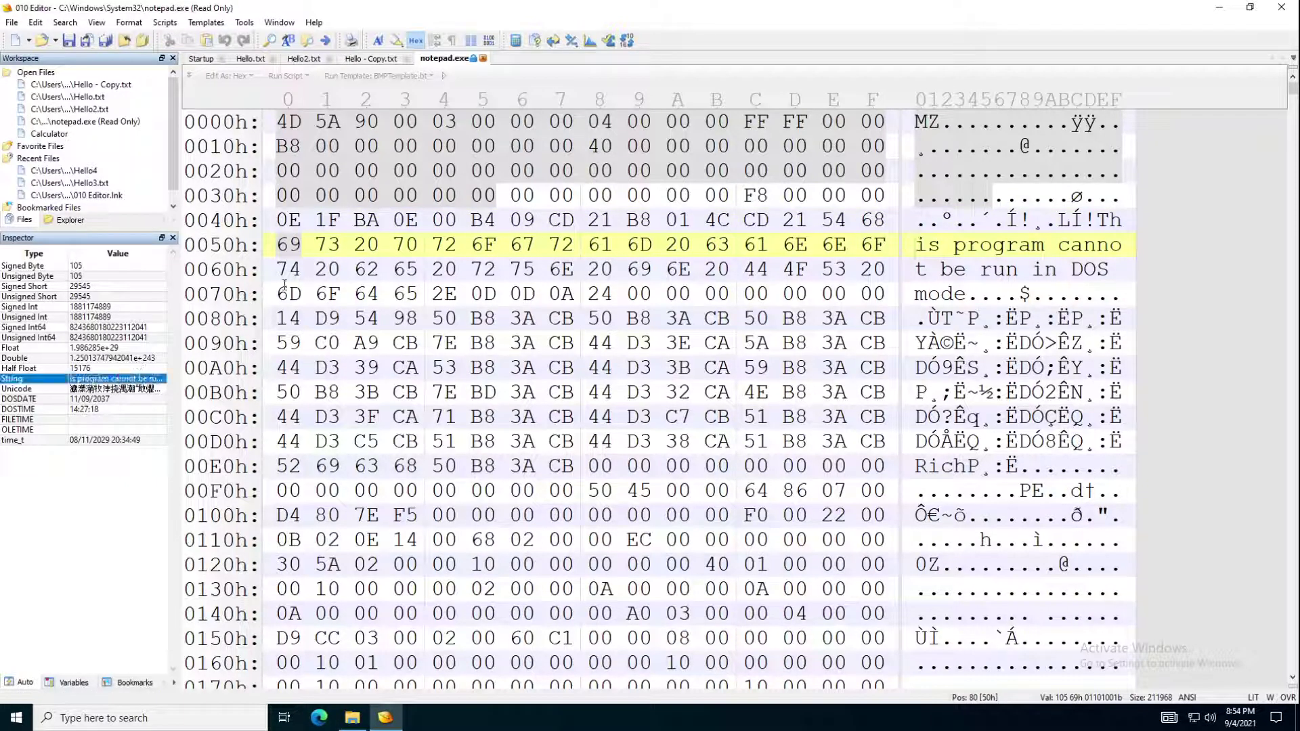
{"action": "left_click", "coordinate": [106, 388]}
{"action": "left_click", "coordinate": [100, 380]}
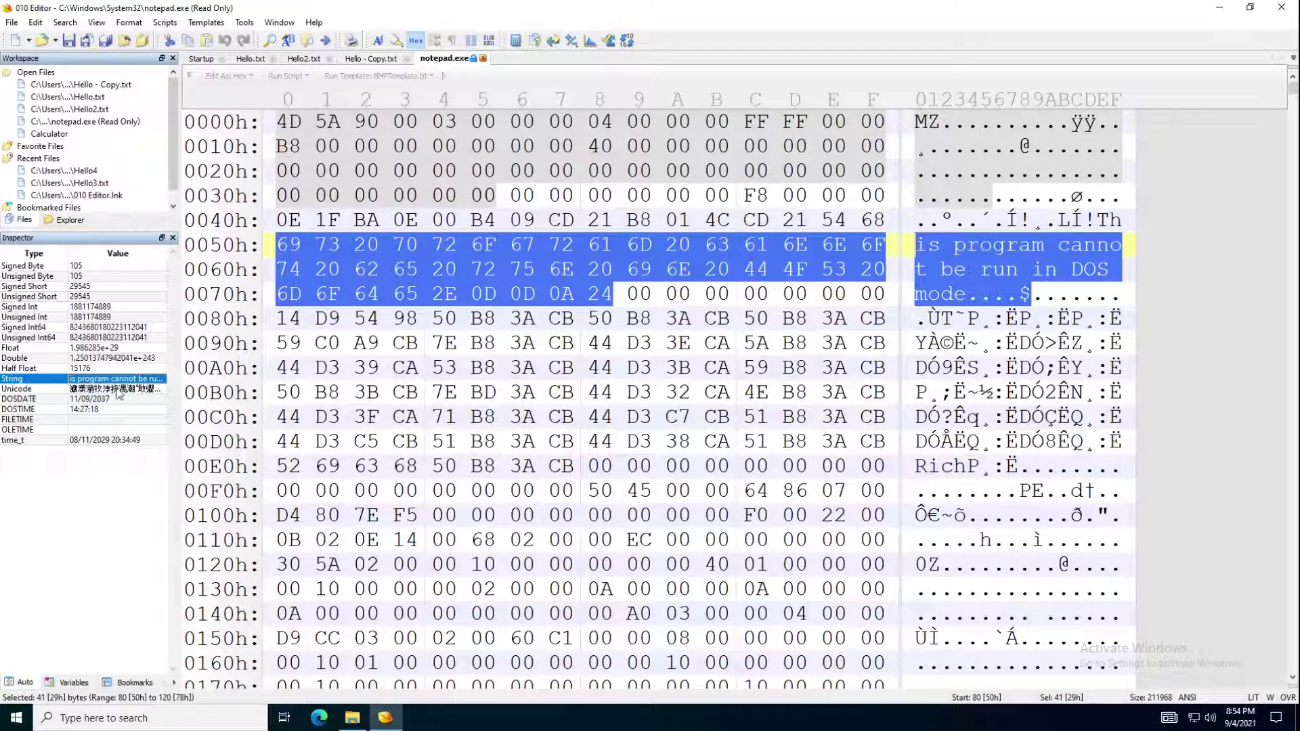
{"action": "left_click", "coordinate": [106, 392]}
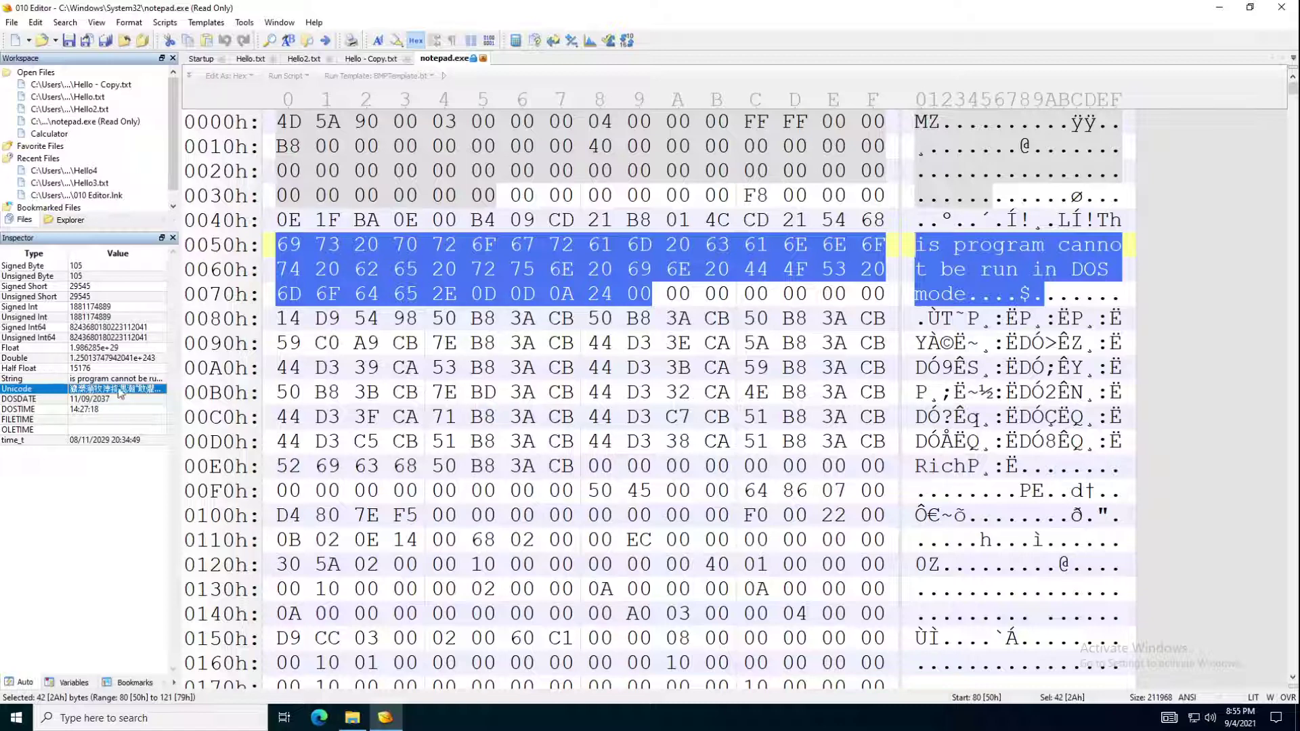
Compare the bytes at offset 50h used by the DOSDATE, DOSTIME, FILETIME, OLETIME and time_t interpretations
{"action": "left_click", "coordinate": [104, 400]}
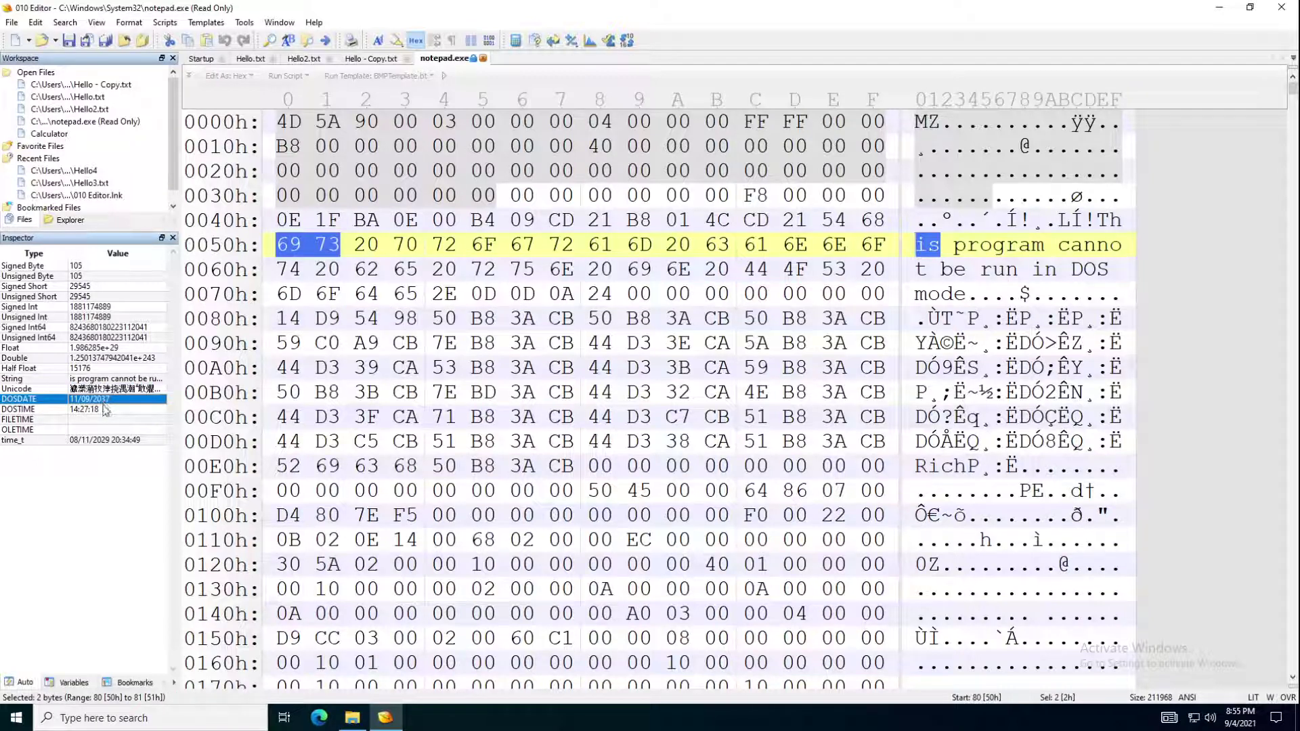
{"action": "left_click", "coordinate": [105, 410]}
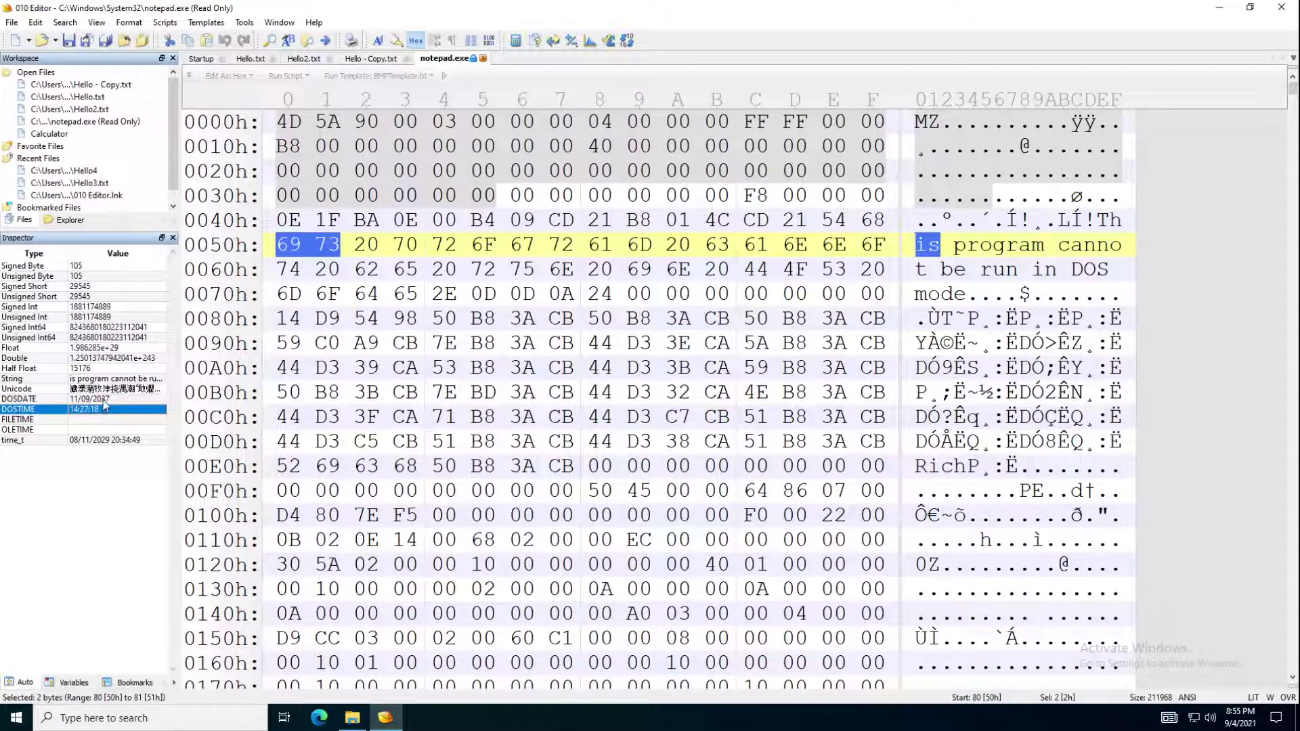
{"action": "left_click", "coordinate": [105, 401]}
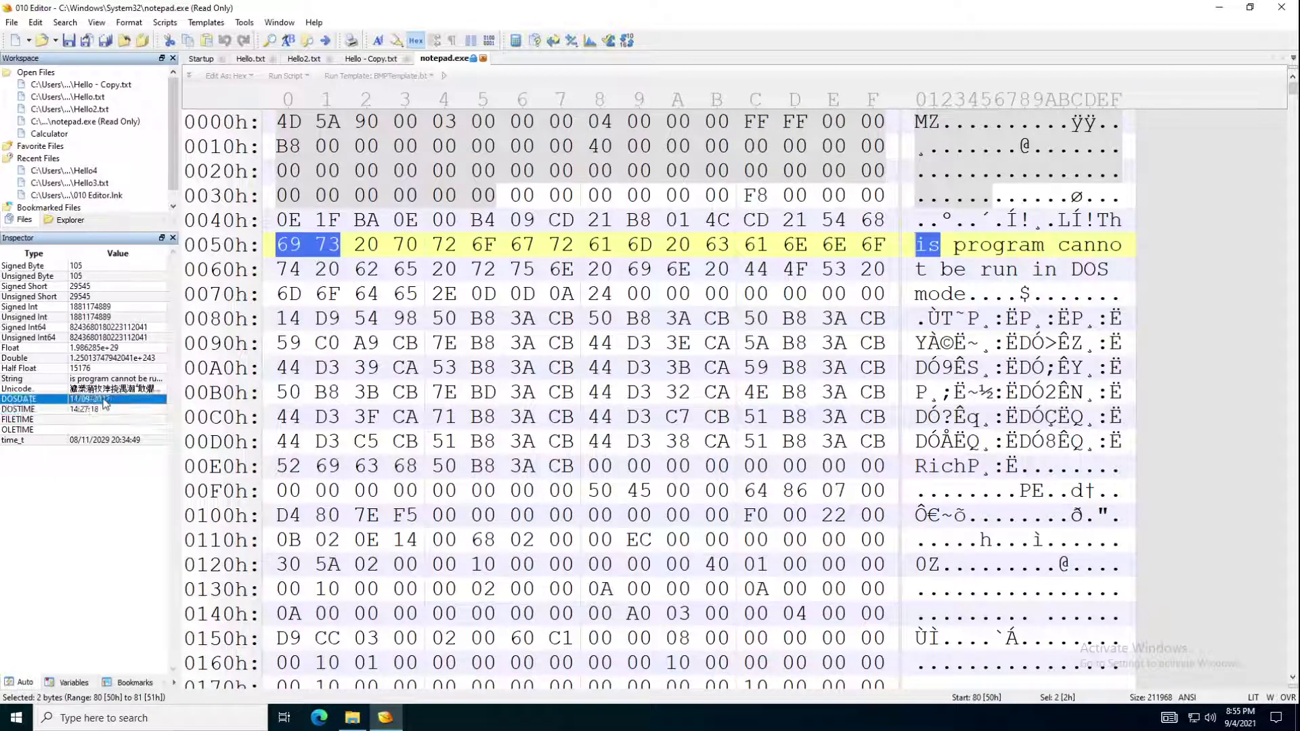
{"action": "left_click", "coordinate": [93, 420]}
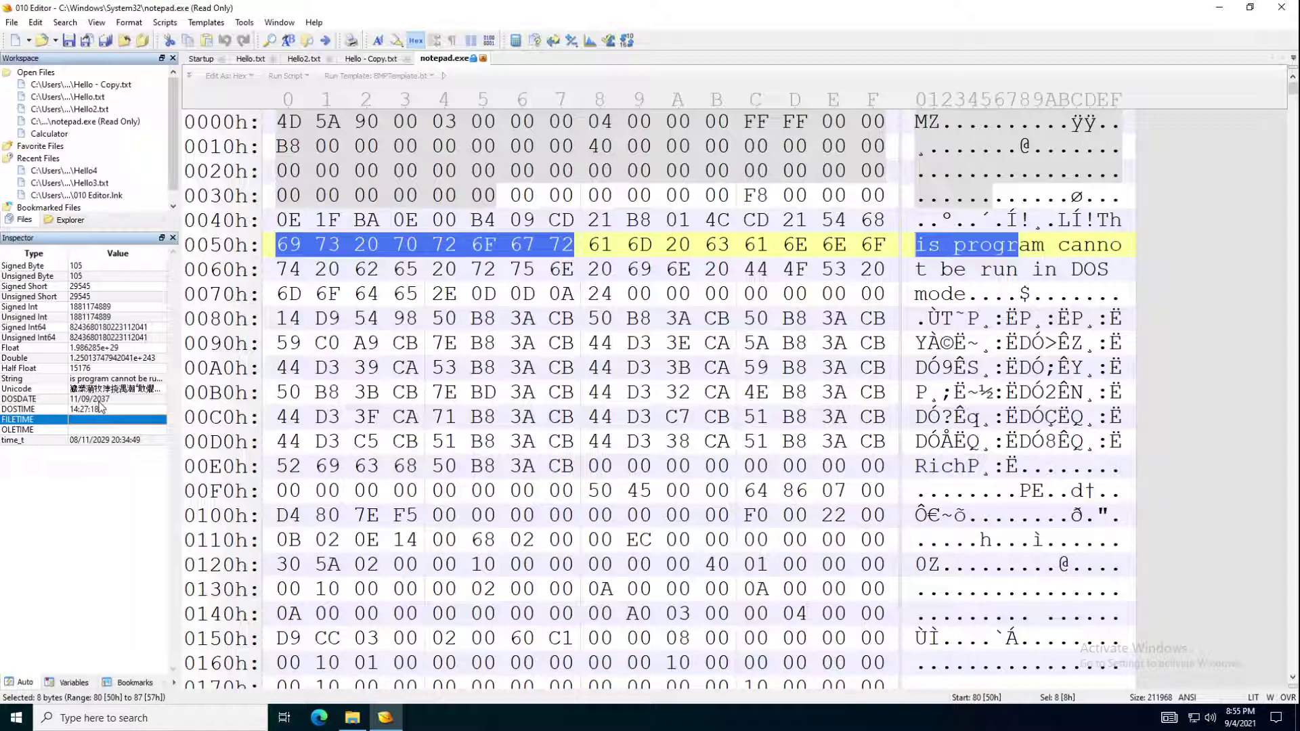
{"action": "left_click", "coordinate": [99, 400]}
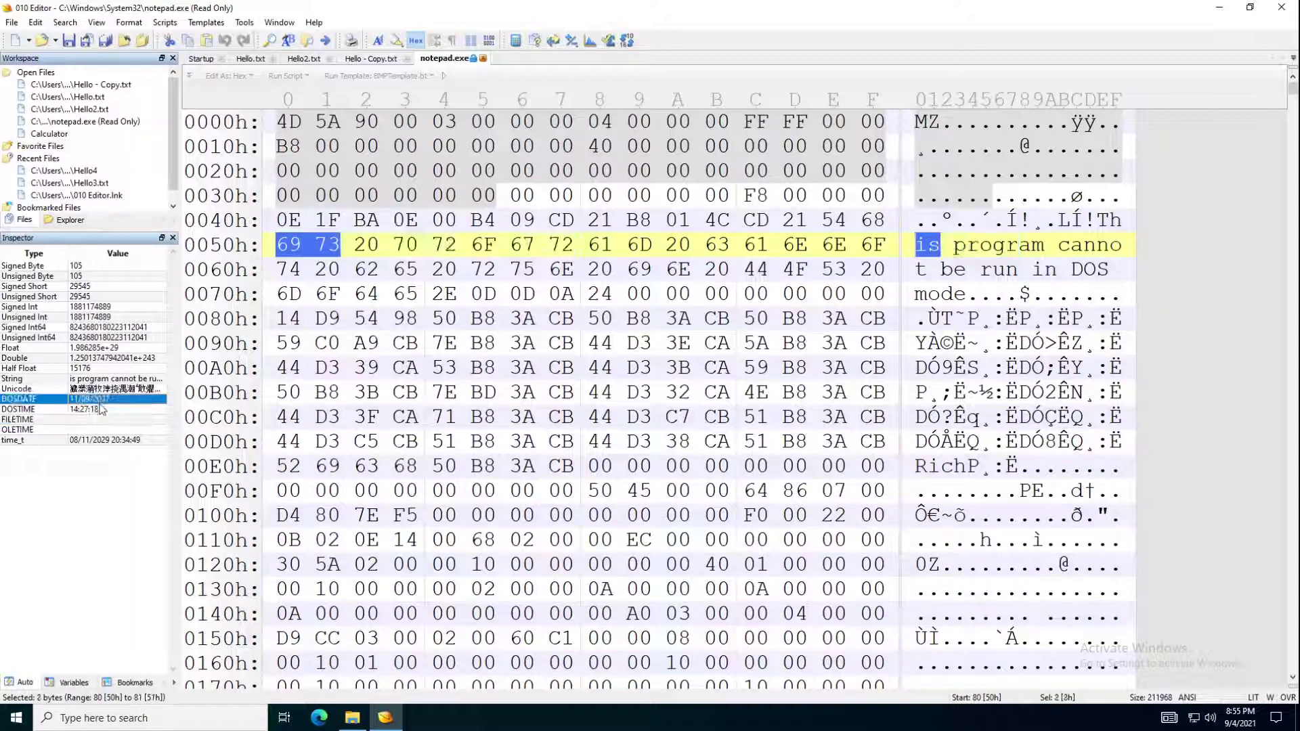
{"action": "left_click", "coordinate": [94, 420]}
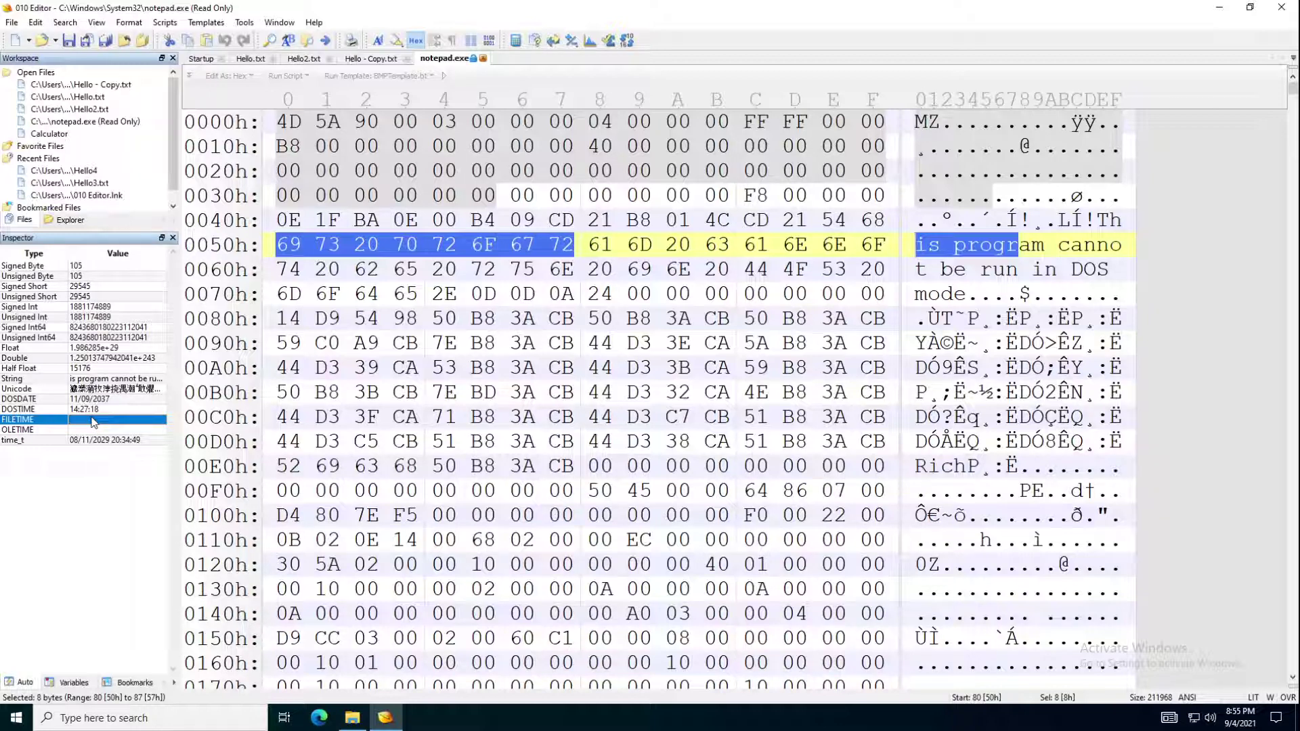
{"action": "left_click", "coordinate": [93, 400]}
{"action": "left_click", "coordinate": [92, 409]}
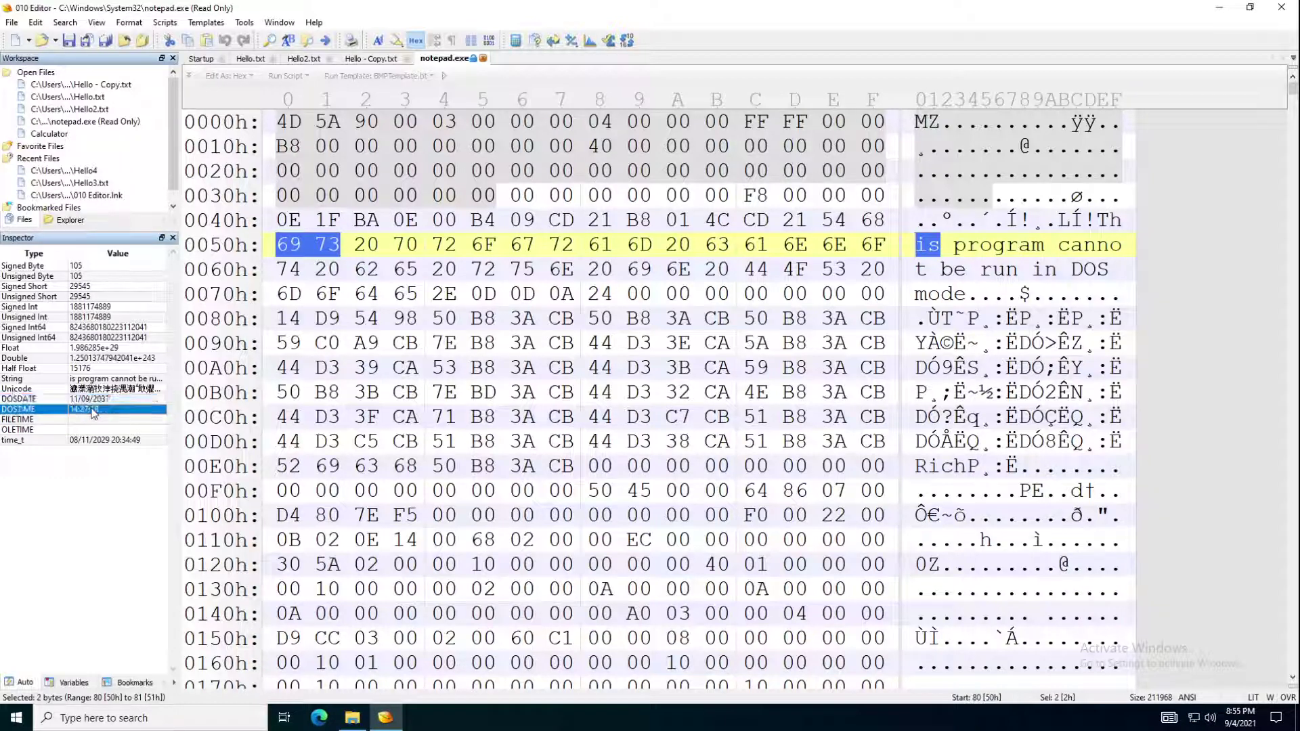
{"action": "left_click", "coordinate": [90, 419]}
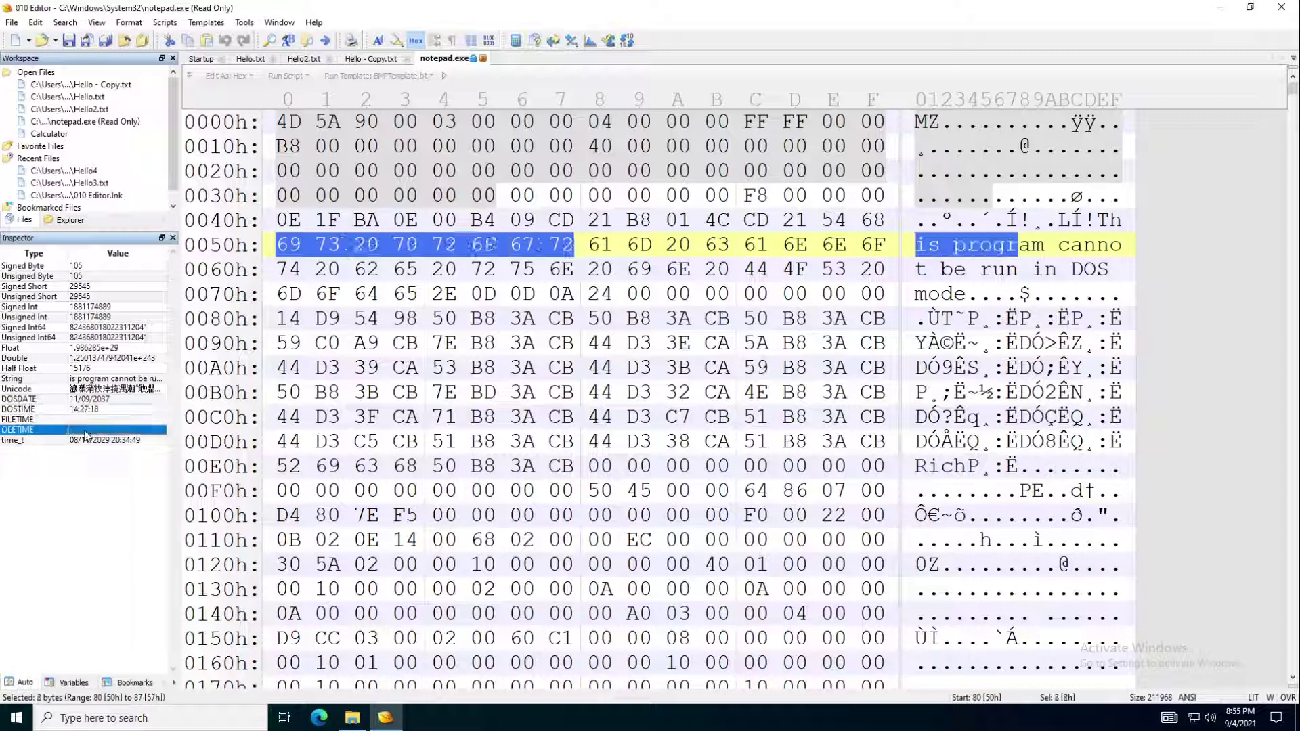
{"action": "left_click", "coordinate": [90, 440]}
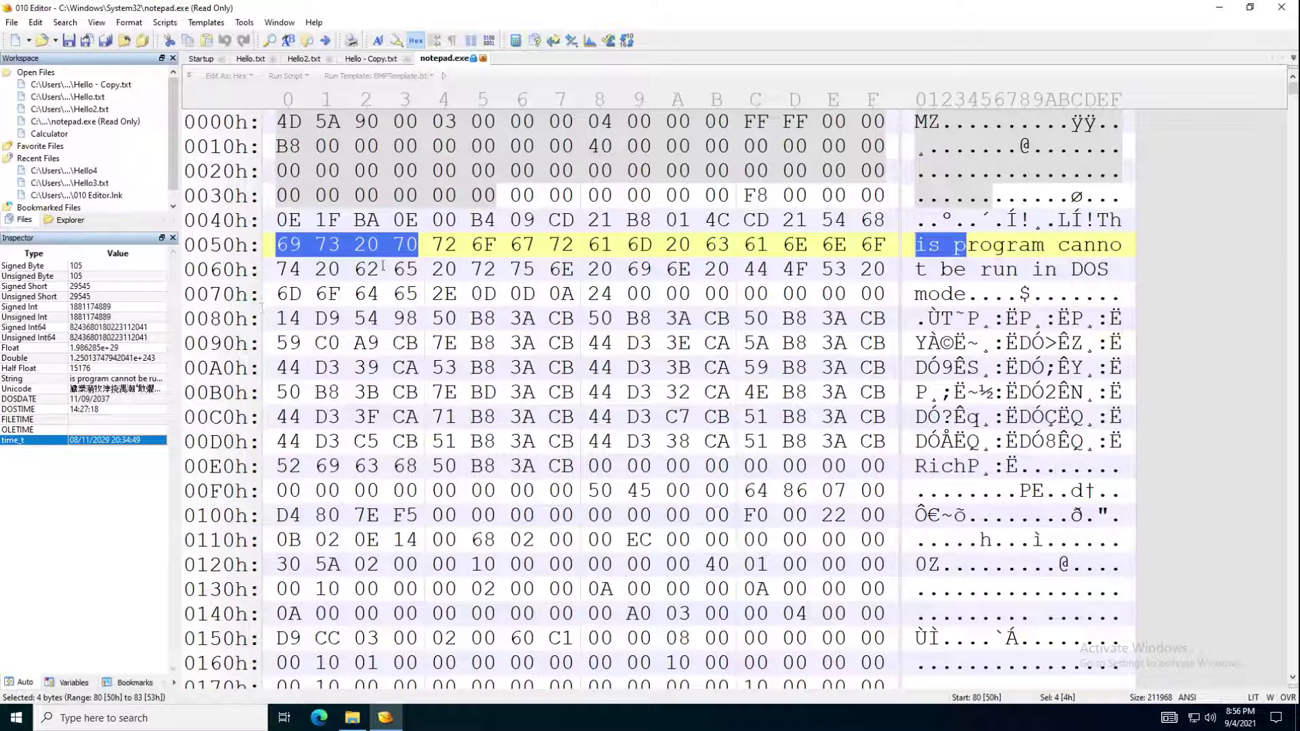
Examine the time_t interpretation at offset 60h and select its four bytes, 74 20 62 65
{"action": "left_click", "coordinate": [280, 270]}
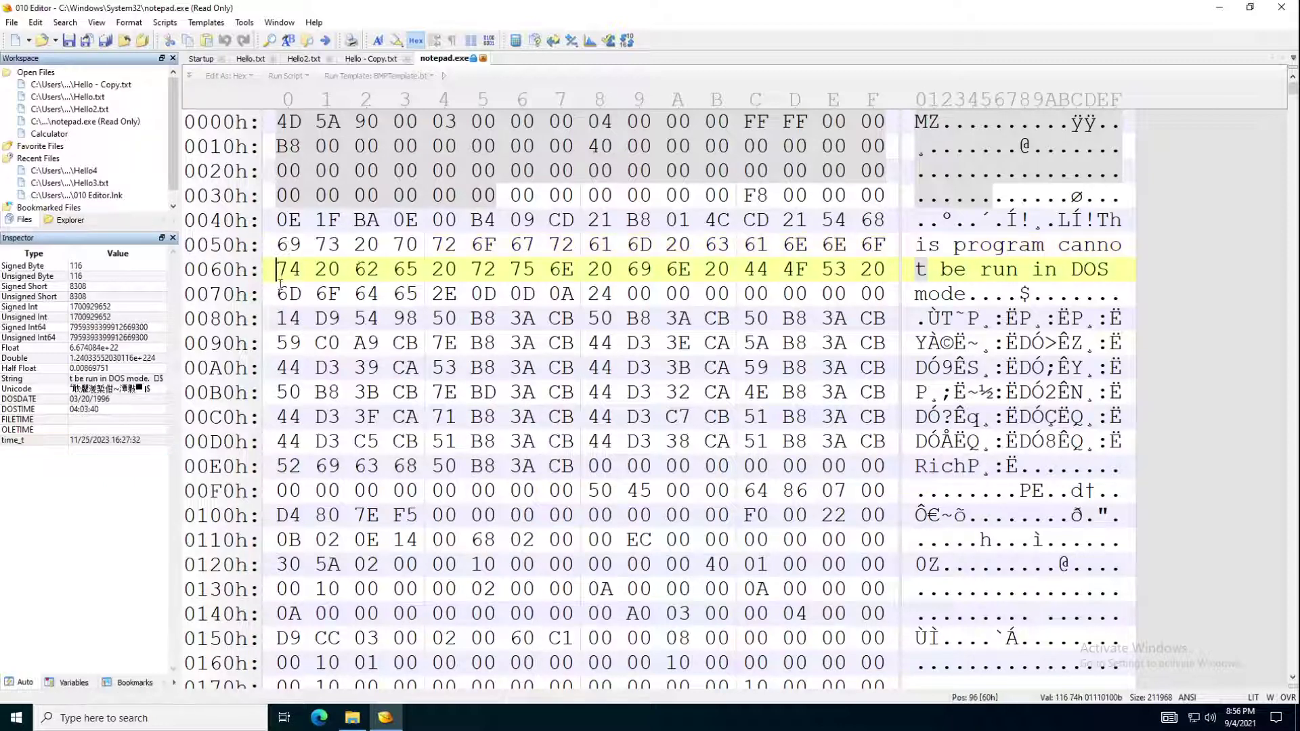
{"action": "left_click", "coordinate": [121, 439]}
{"action": "left_click", "coordinate": [121, 439]}
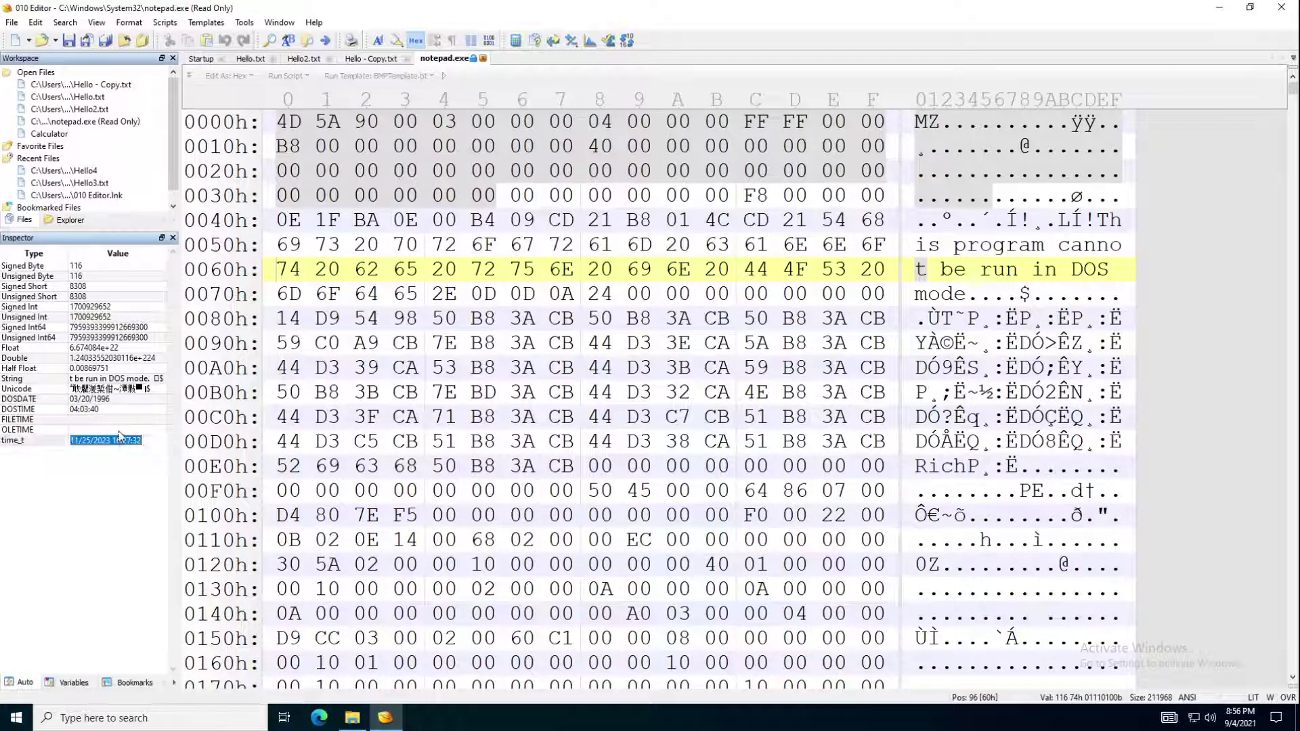
{"action": "left_click", "coordinate": [118, 431]}
{"action": "left_click", "coordinate": [116, 440]}
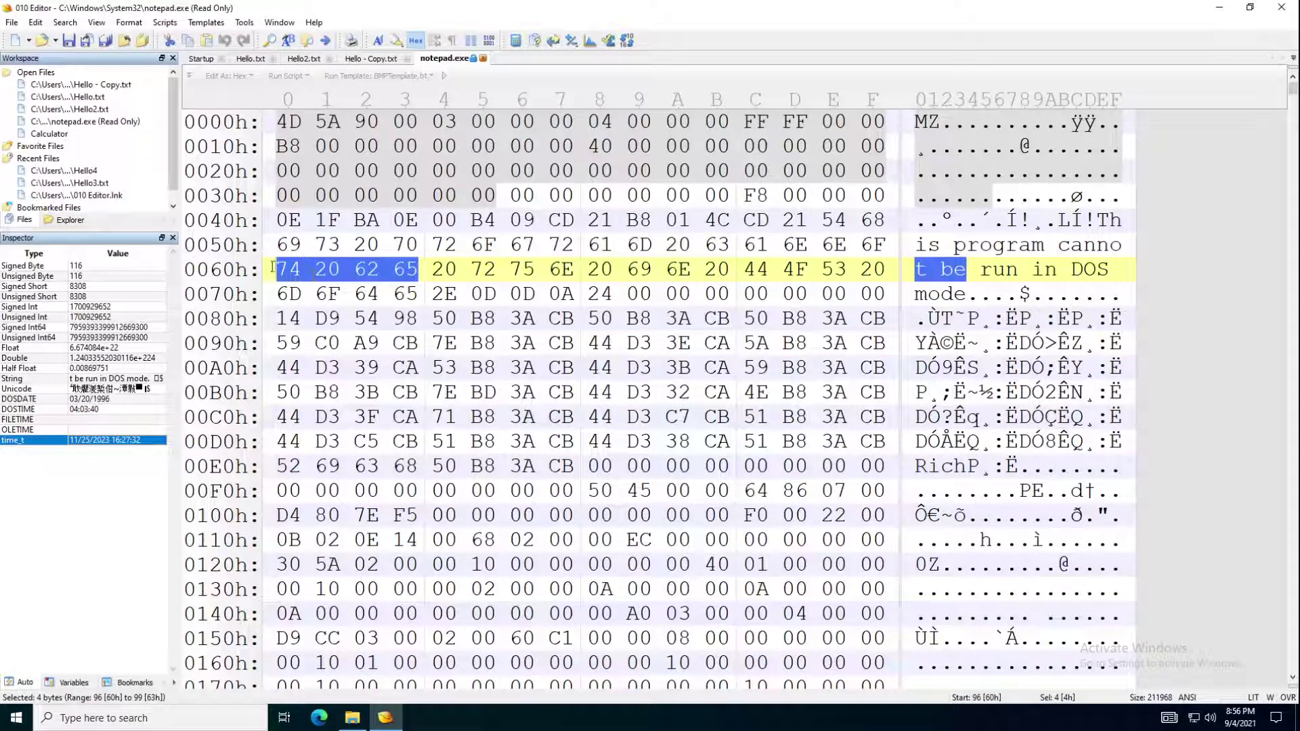
{"action": "left_click_drag", "start_coordinate": [275, 268], "coordinate": [431, 268]}
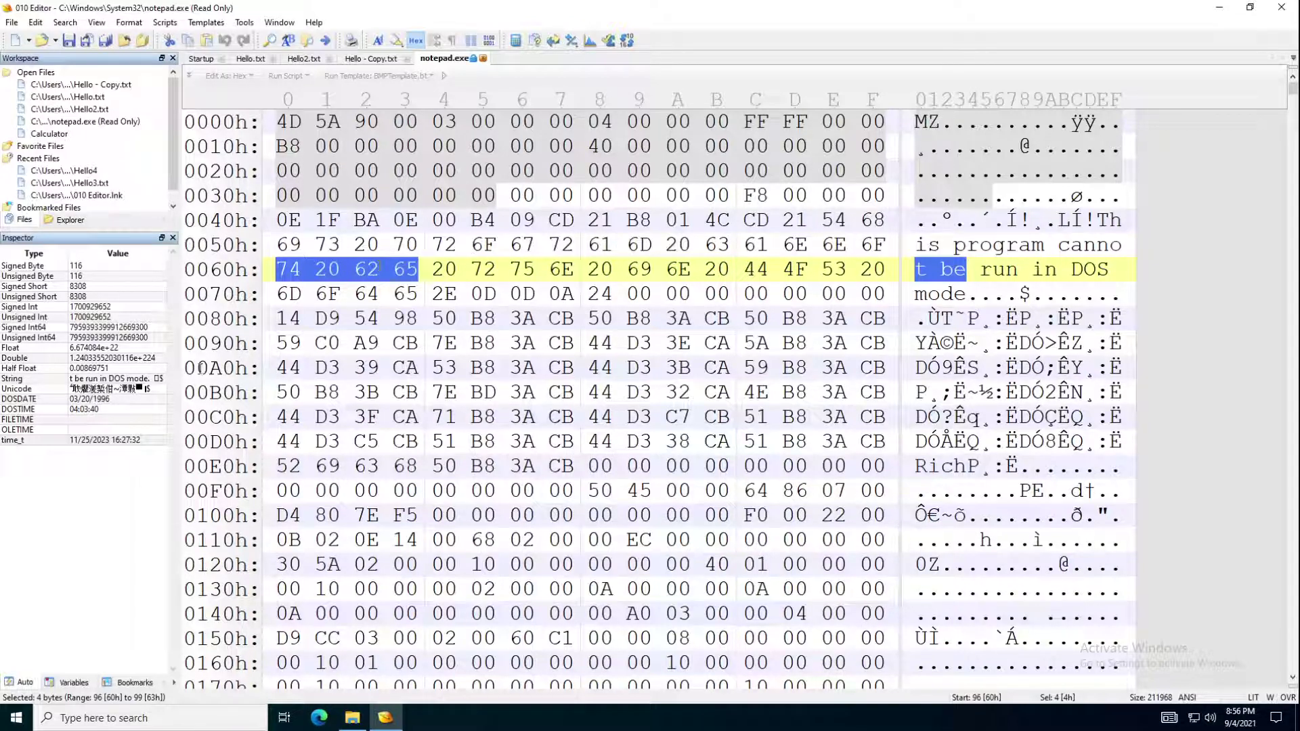
{"action": "left_click", "coordinate": [126, 440]}
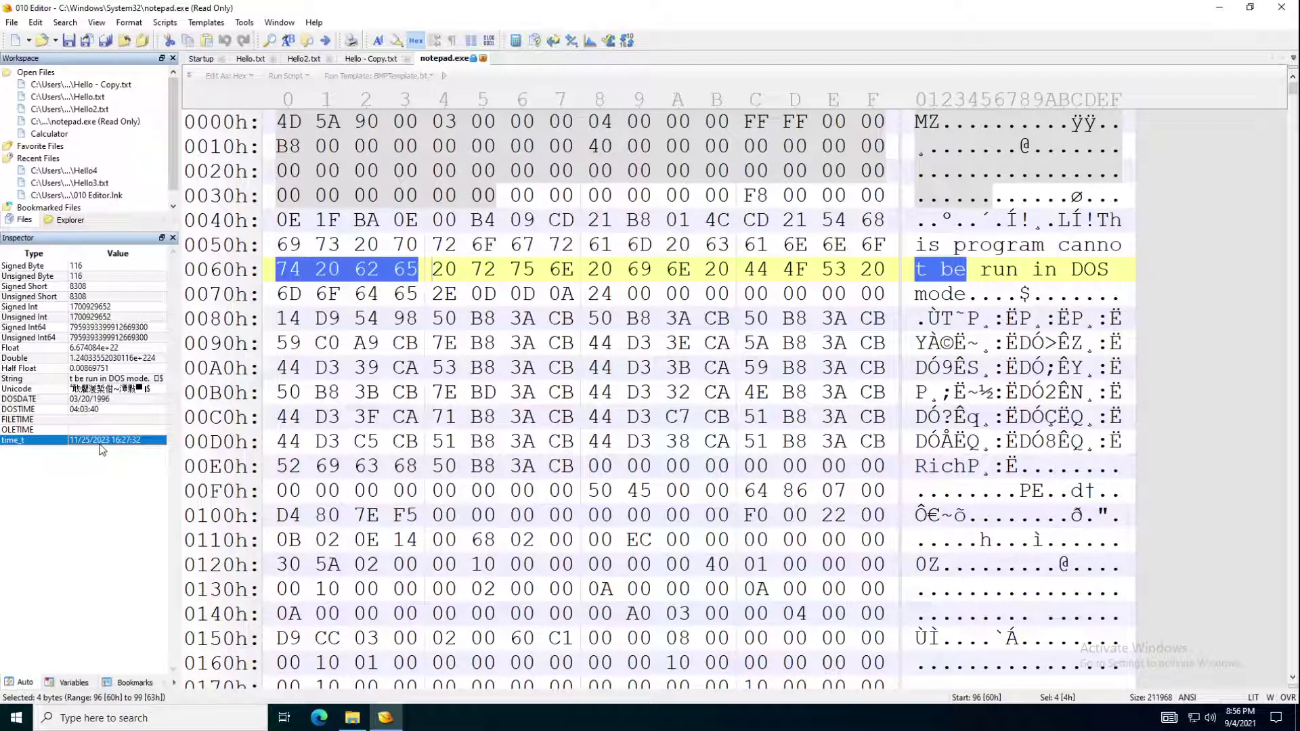
Inspect Signed Byte and Signed Int at offset 60h, comparing the values under Big Endian (Motorola) and Little Endian (Intel)
{"action": "left_click", "coordinate": [84, 267]}
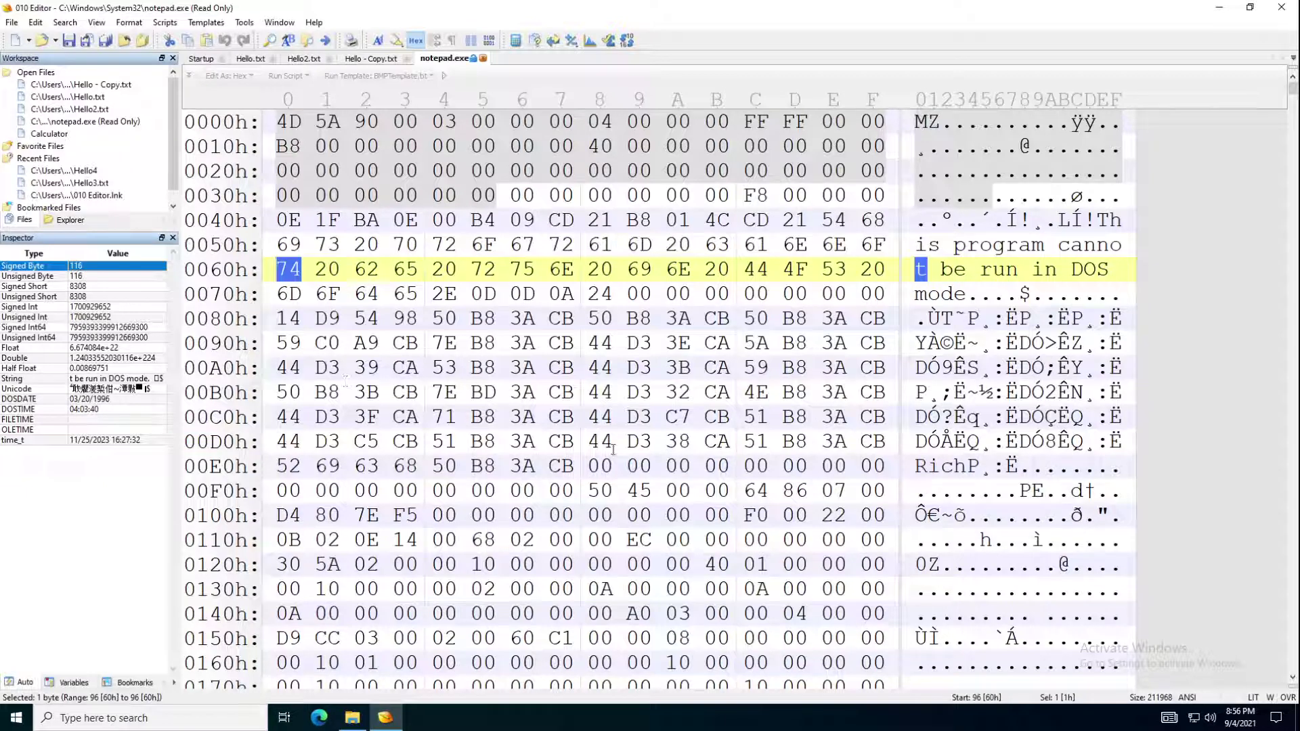
{"action": "left_click", "coordinate": [120, 308]}
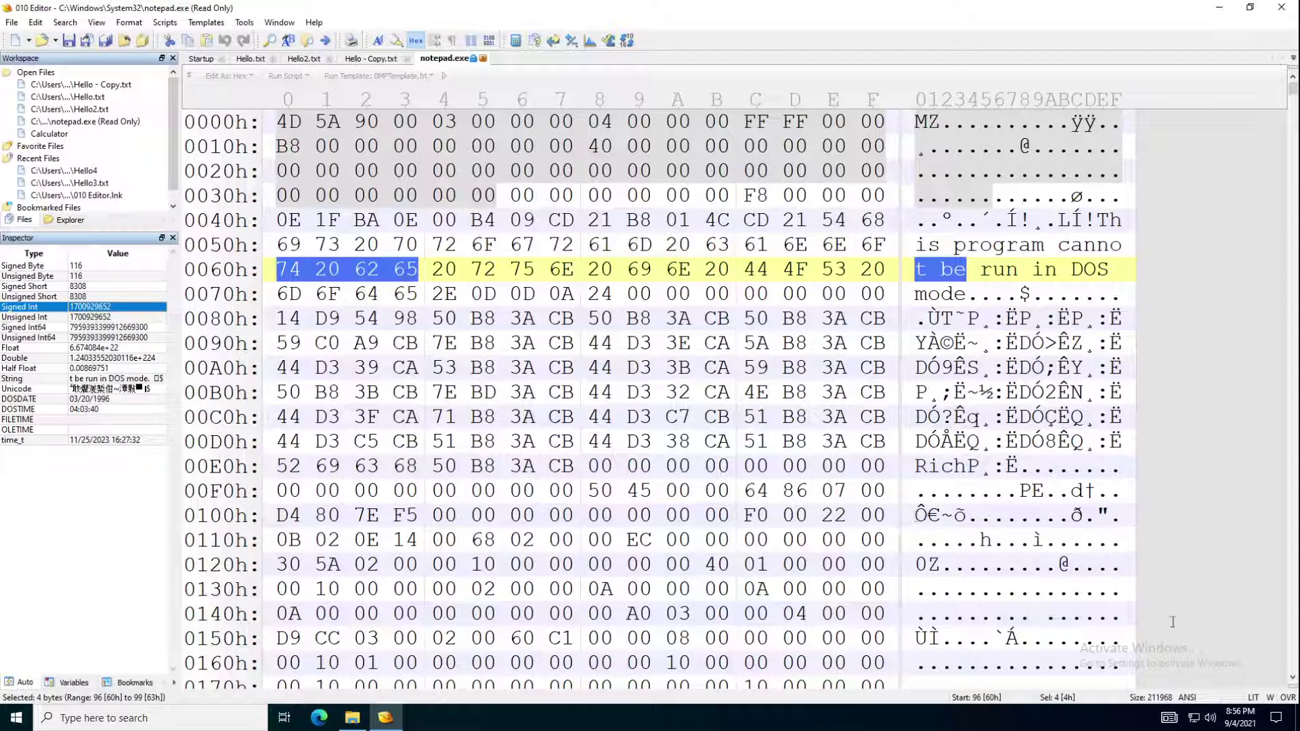
{"action": "left_click", "coordinate": [1254, 698]}
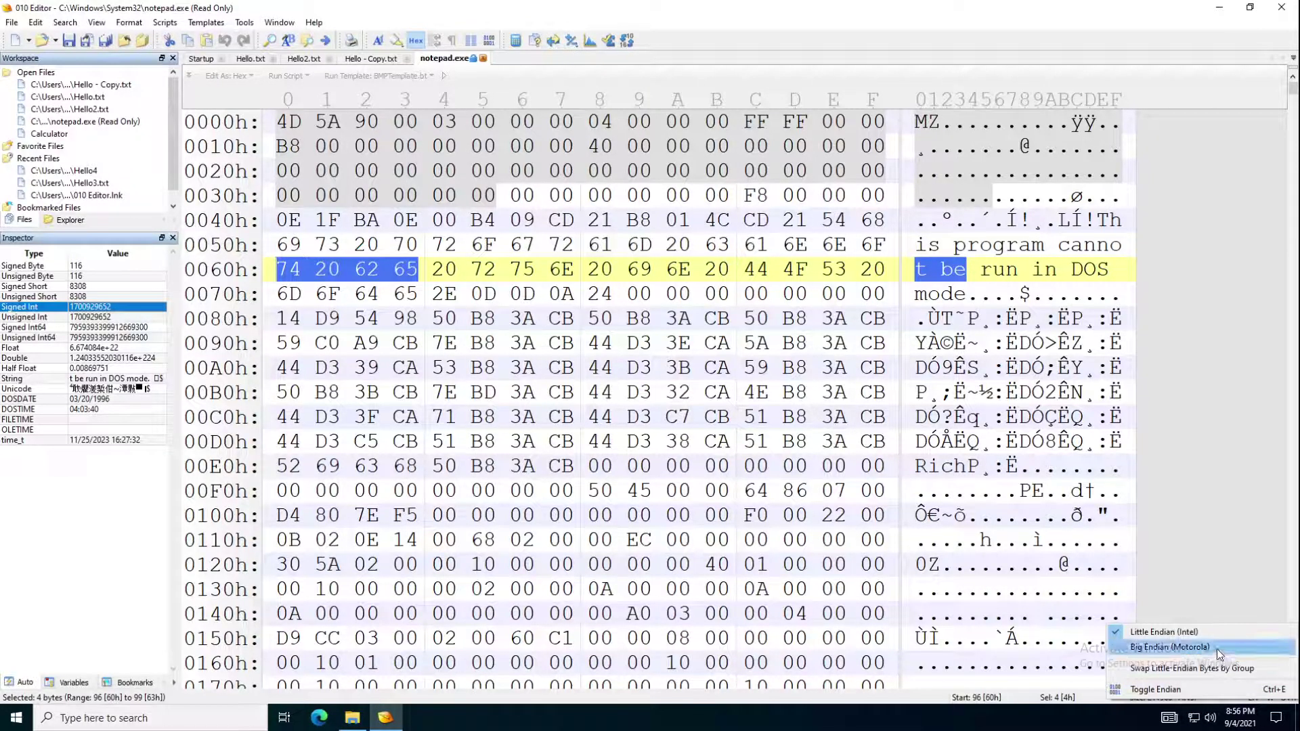
{"action": "left_click", "coordinate": [1217, 648]}
{"action": "left_click", "coordinate": [1254, 698]}
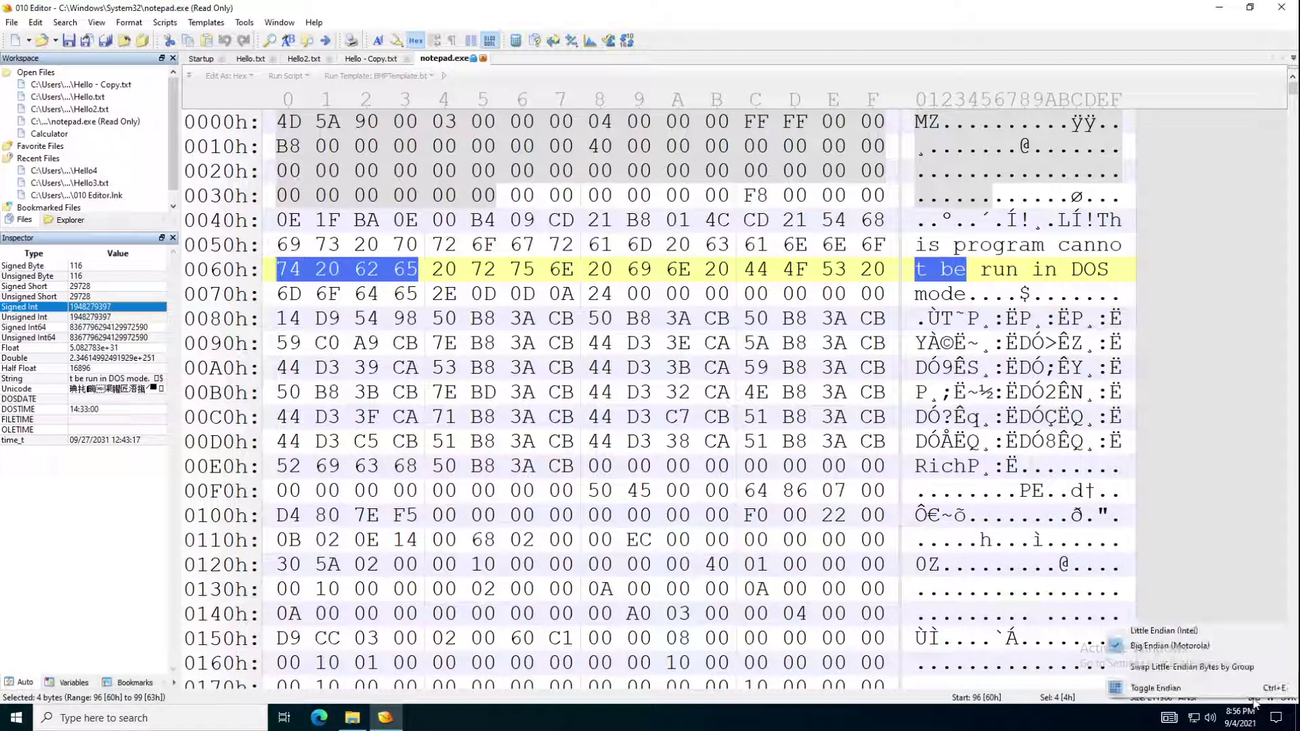
{"action": "left_click", "coordinate": [1202, 635]}
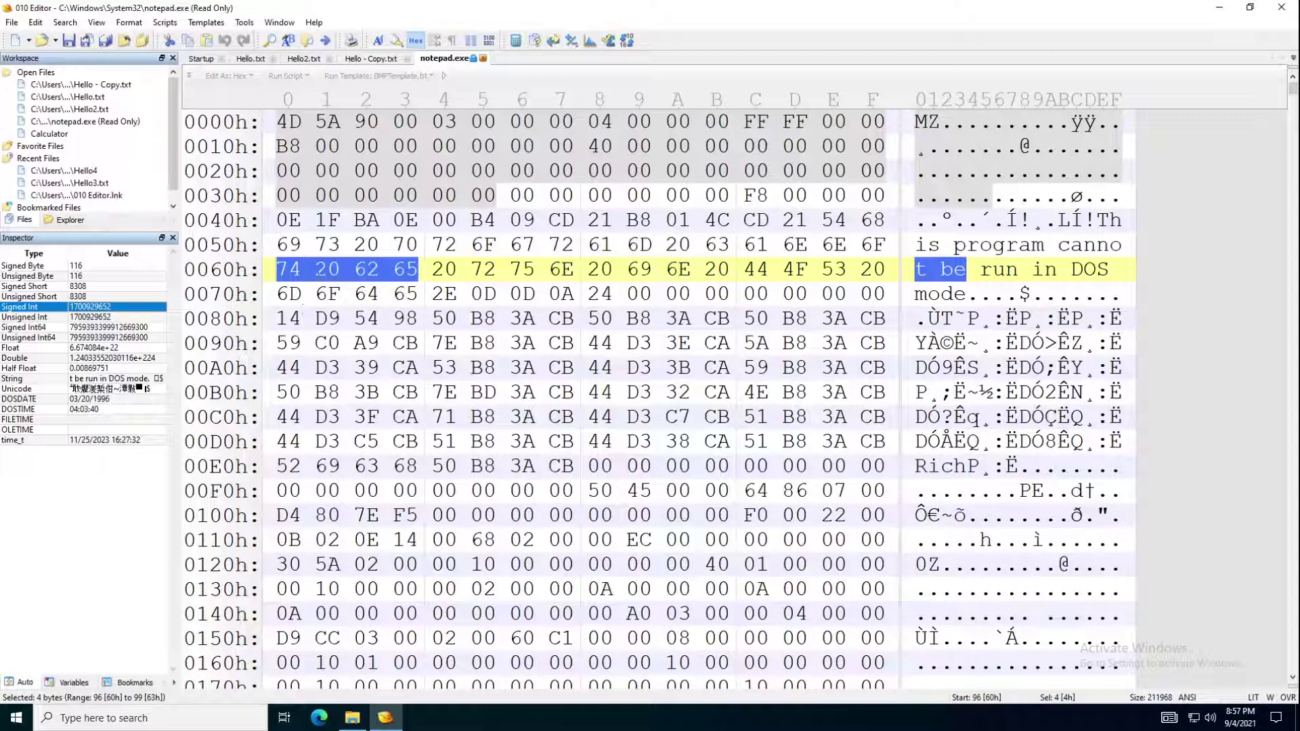
Toggle the file's byte order to big endian and back to little endian twice to compare the interpreted values
{"action": "left_click", "coordinate": [490, 43]}
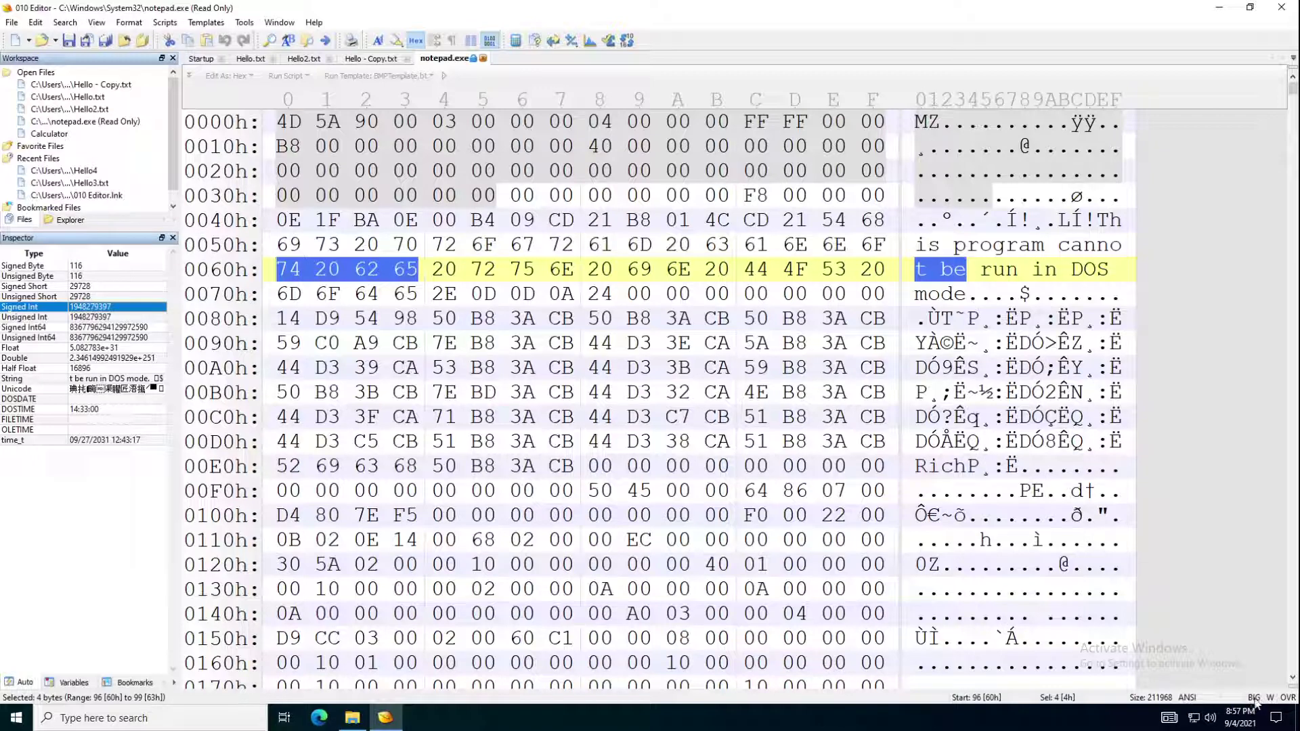
{"action": "left_click", "coordinate": [492, 43]}
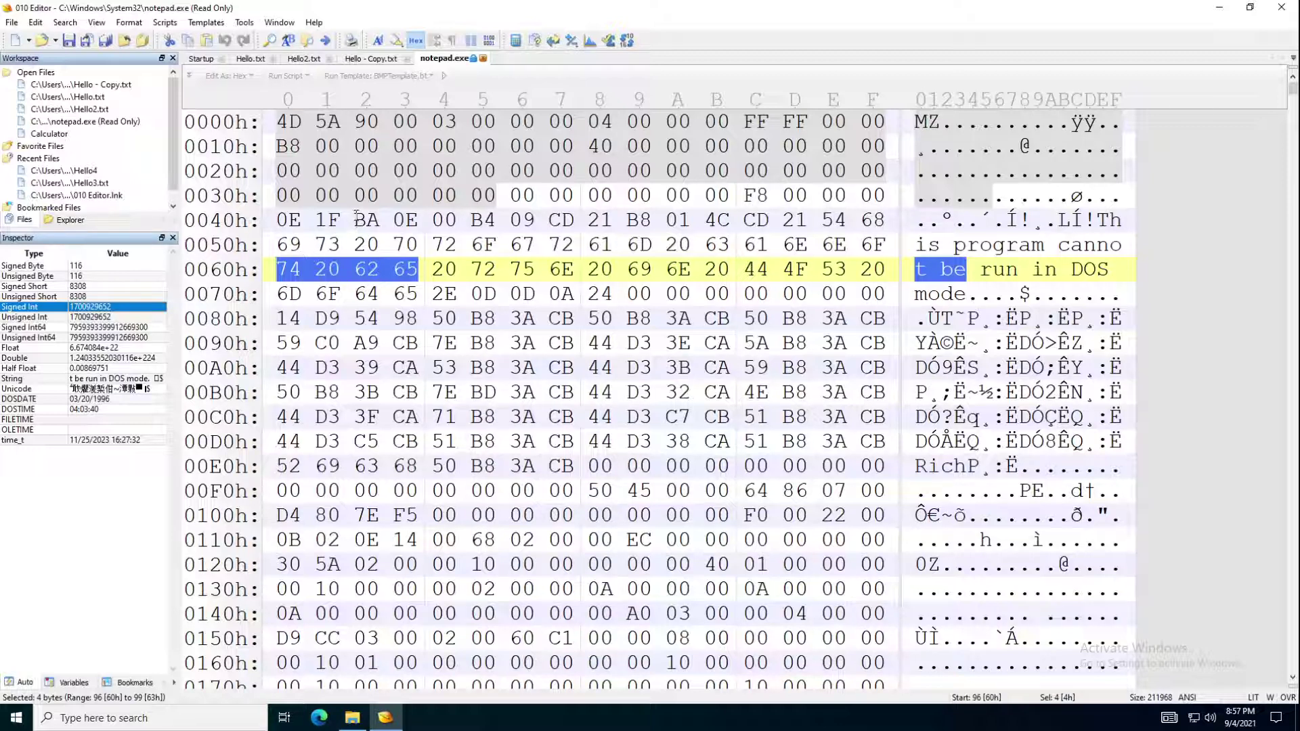
{"action": "mouse_move", "coordinate": [352, 206]}
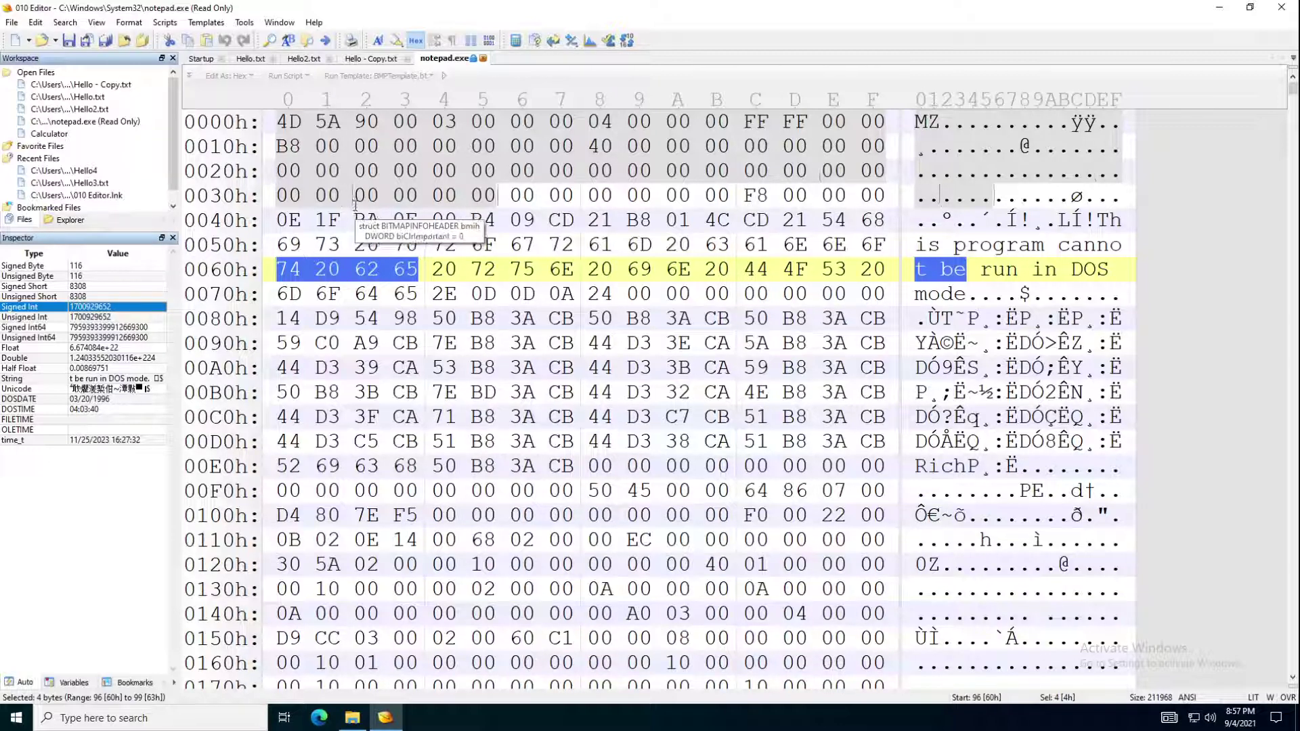
{"action": "left_click", "coordinate": [491, 40]}
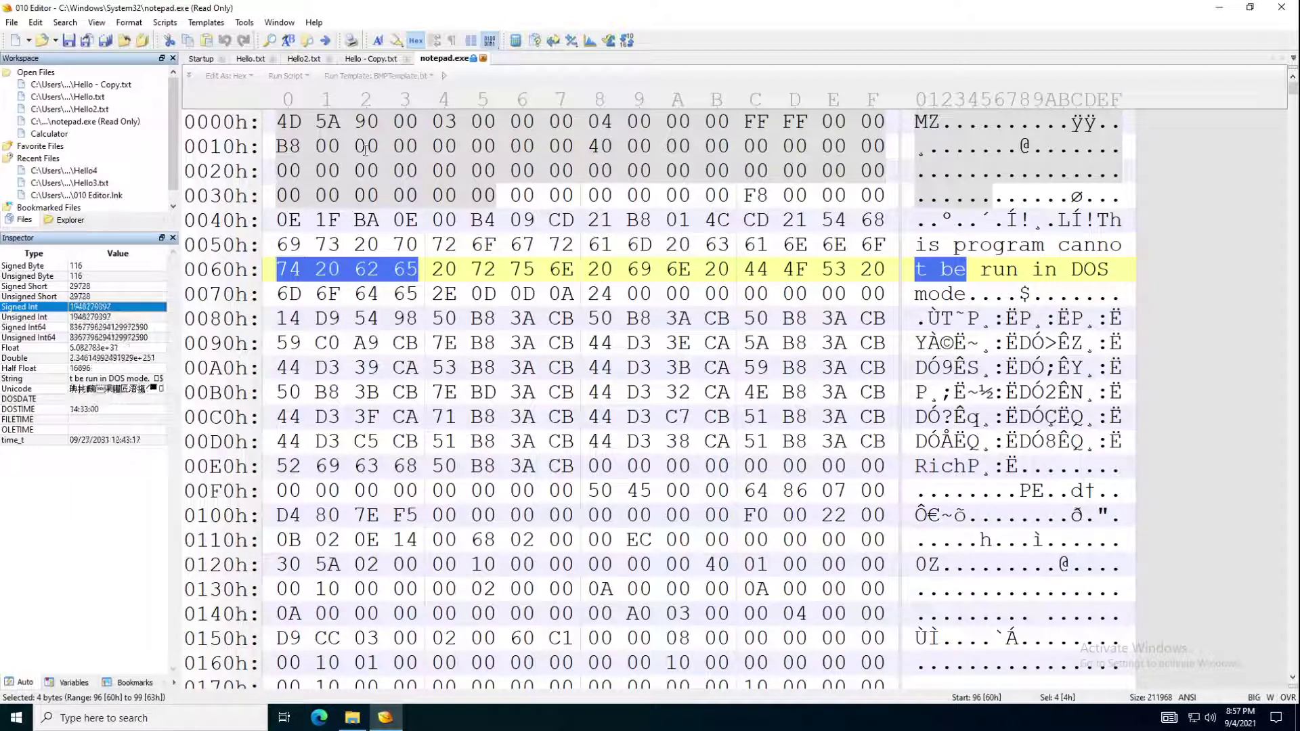
{"action": "left_click", "coordinate": [489, 41]}
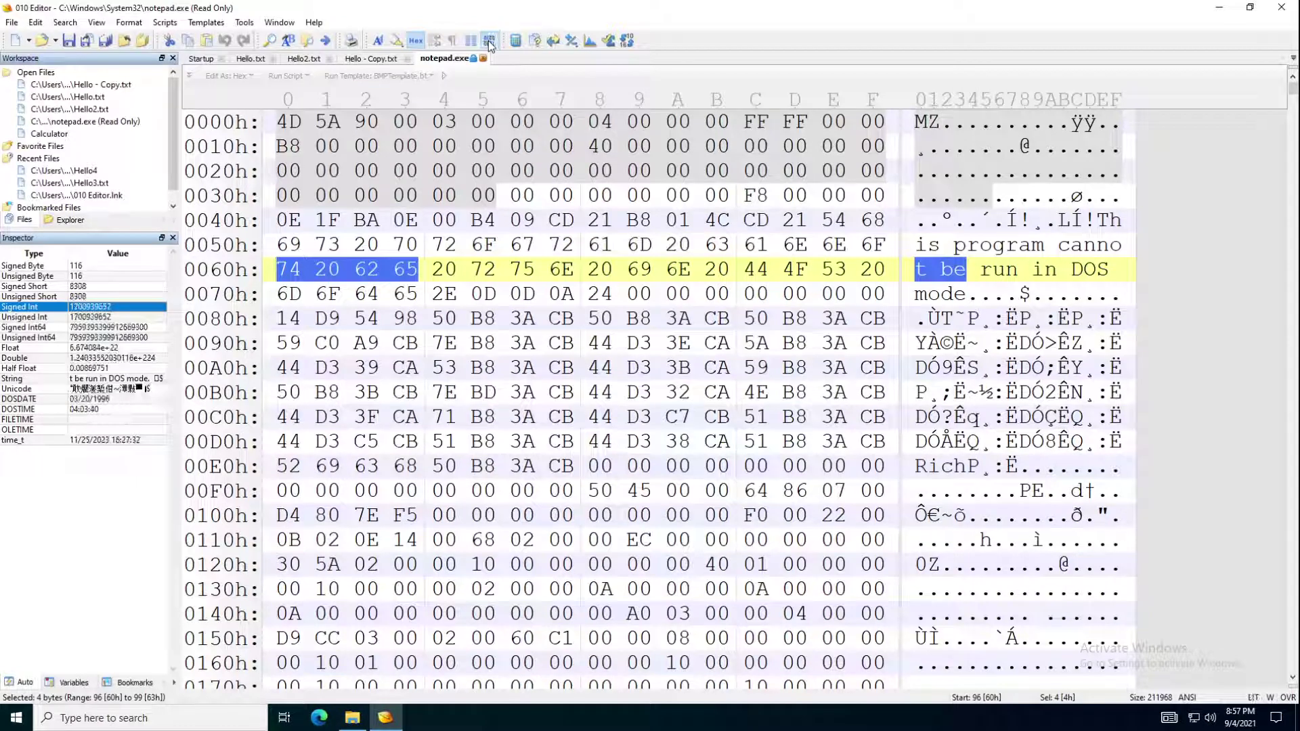